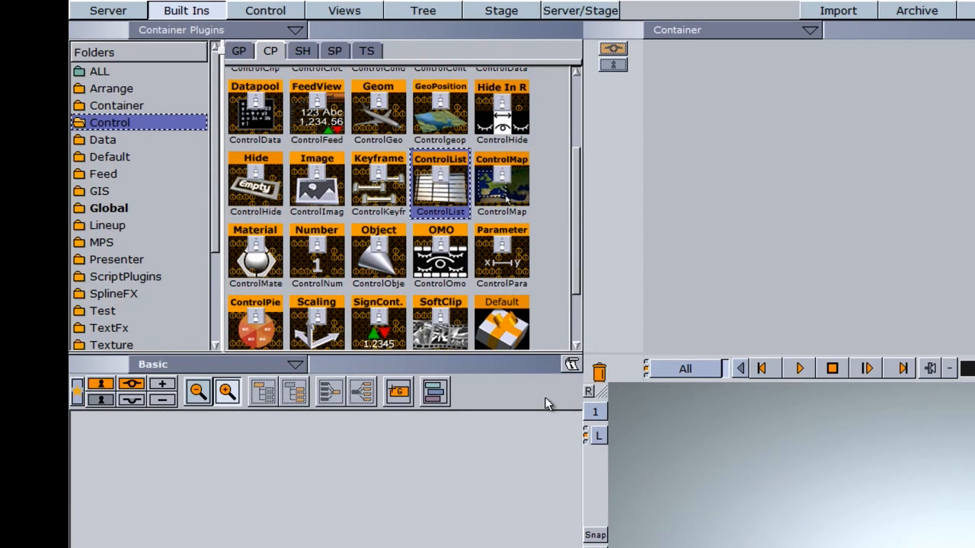
Add an empty group container to the scene tree, place a Rectangle geometry inside it, and open the rectangle's settings.
left_click_drag(398, 392, 247, 505)
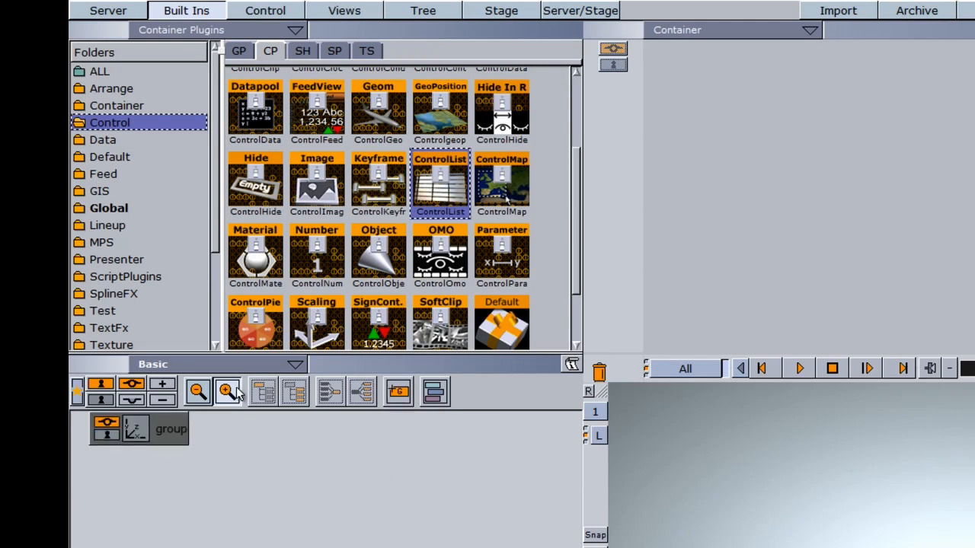
left_click(239, 50)
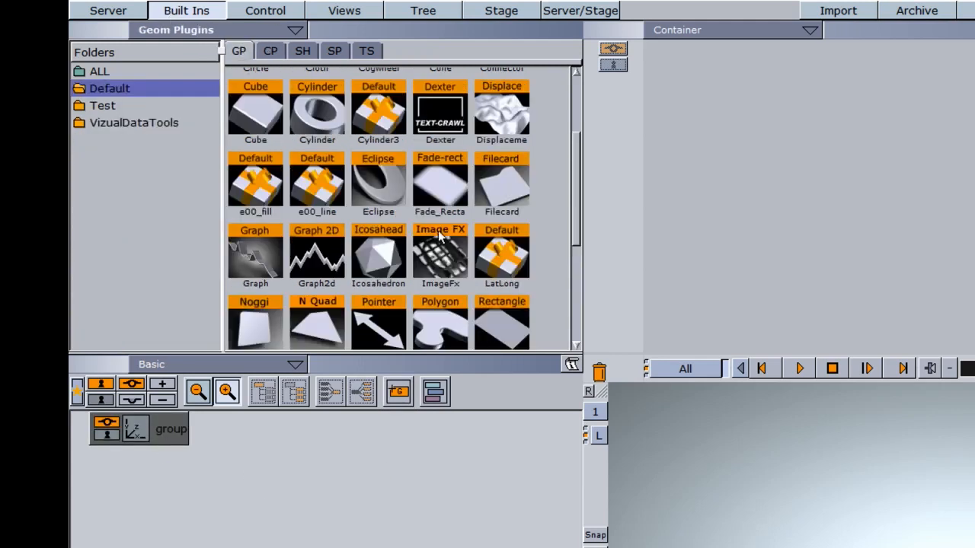
left_click_drag(570, 193, 577, 255)
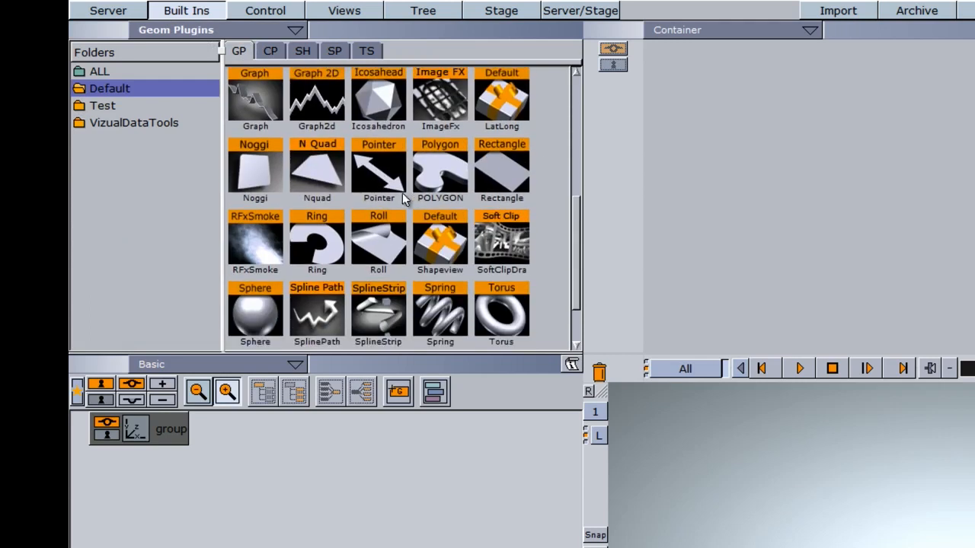
left_click_drag(491, 174, 229, 435)
left_click(185, 472)
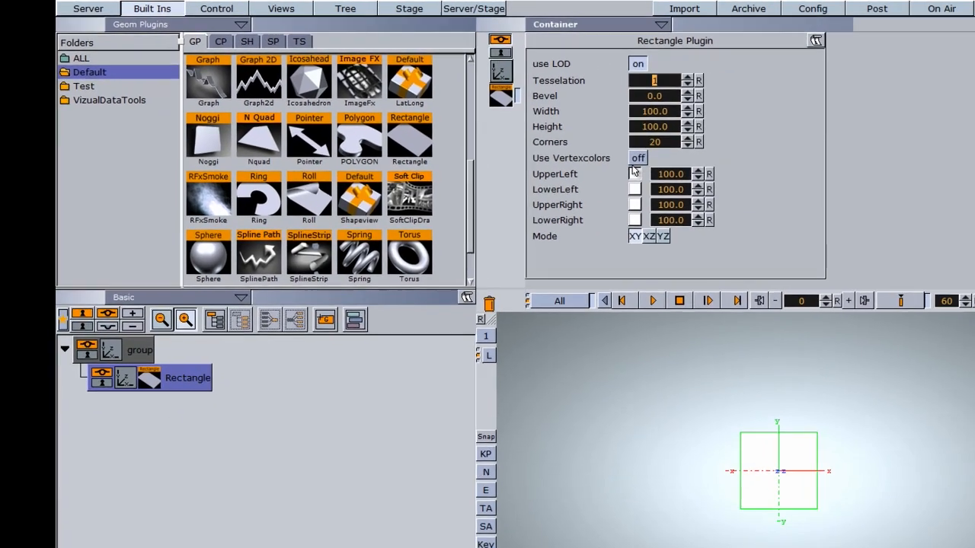
Enable vertex colors on the rectangle and make all four corners blue, about R 39, G 37, B 255.
left_click(785, 193)
left_click(629, 172)
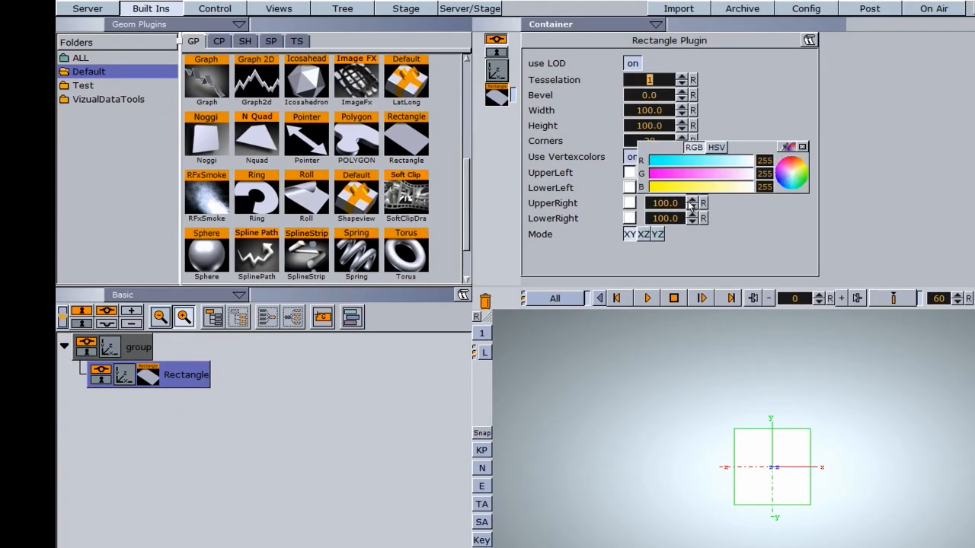
left_click(665, 174)
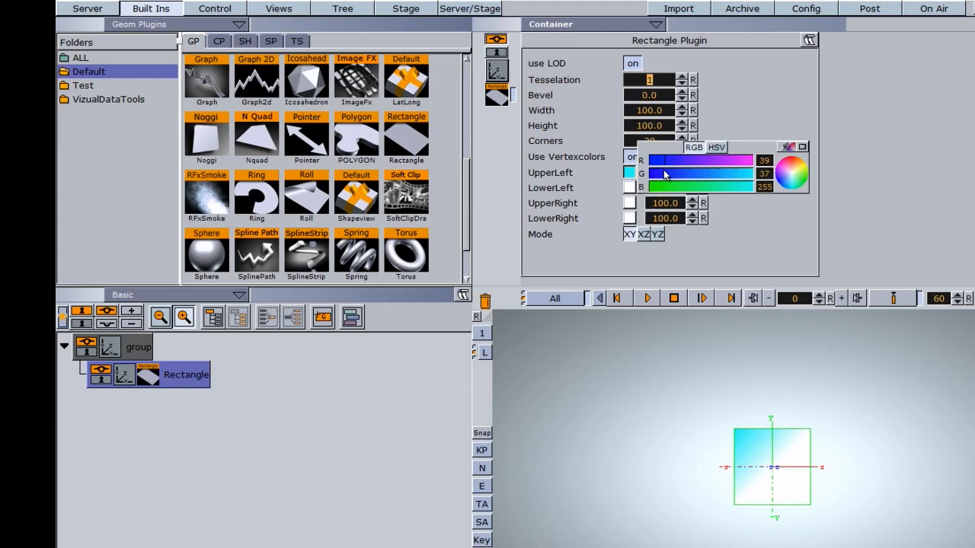
left_click(802, 146)
left_click_drag(629, 174, 631, 219)
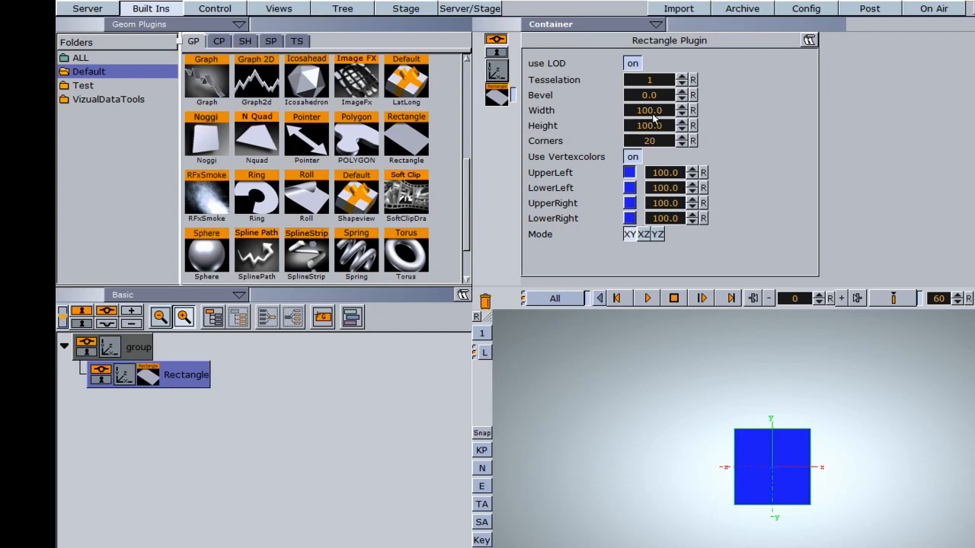
Set the rectangle's width to 50.
left_click(654, 111)
type("50")
key("Return")
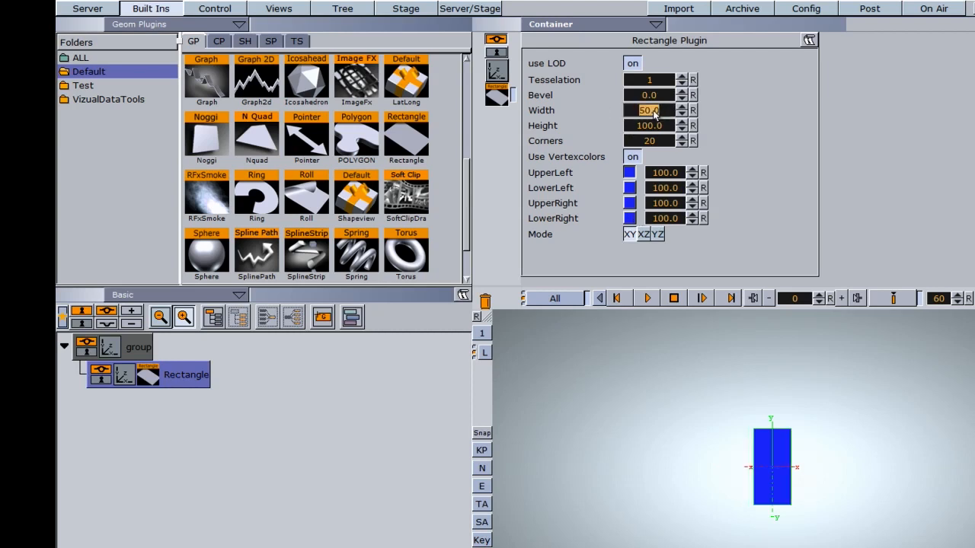
Set the rectangle's height to 50 and its width to 100.
left_click(648, 125)
type("50")
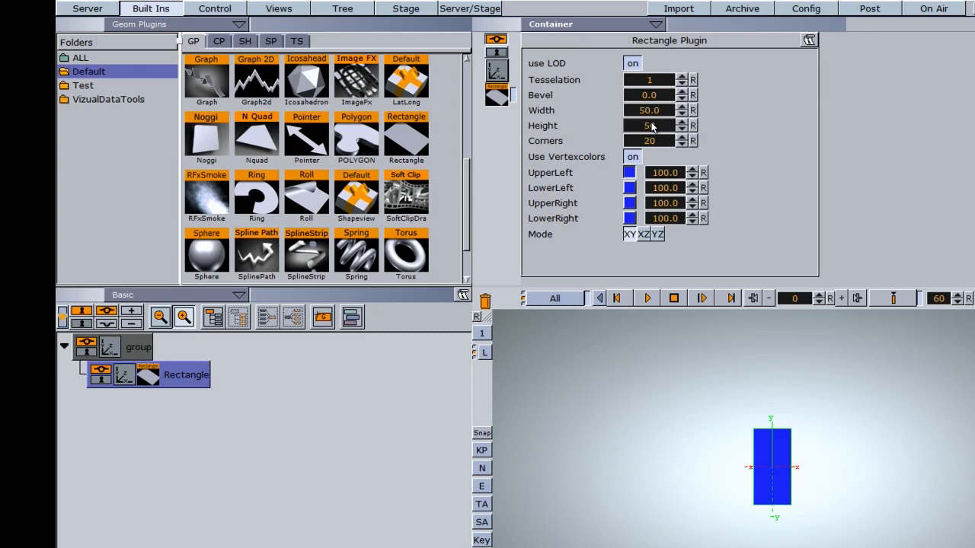
key("Return")
left_click(648, 111)
type("100")
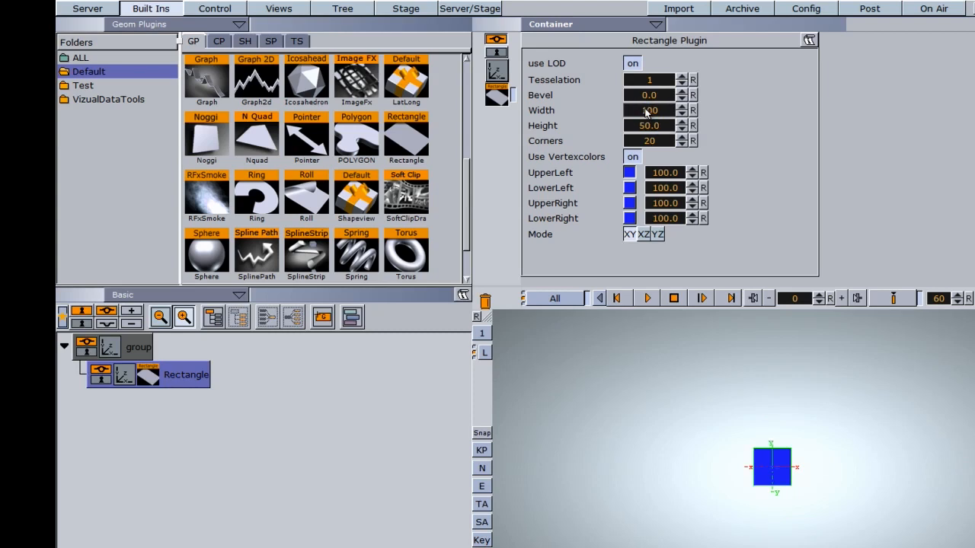
key("Return")
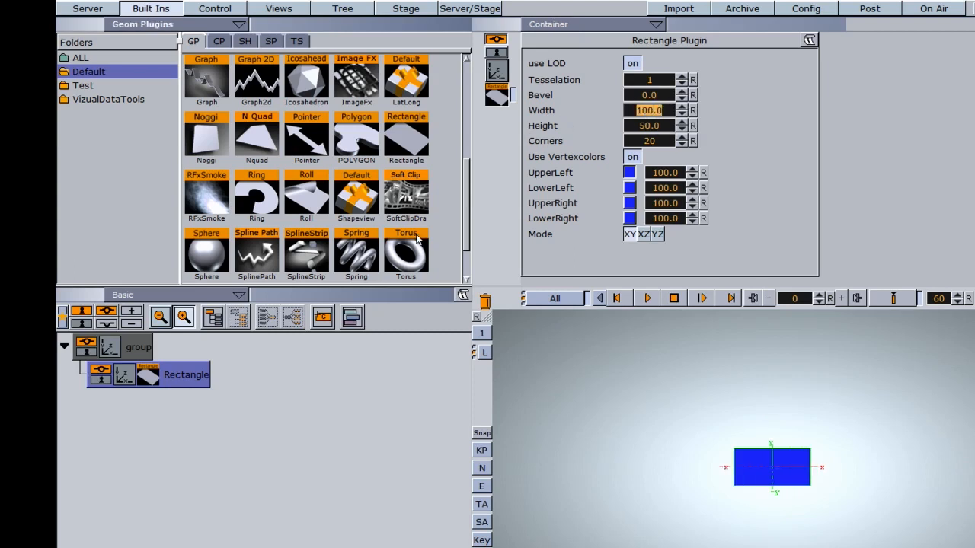
Duplicate the rectangle within the group to make four, and apply the Grid arrange plugin to the group.
left_click_drag(187, 387, 174, 466, "ctrl")
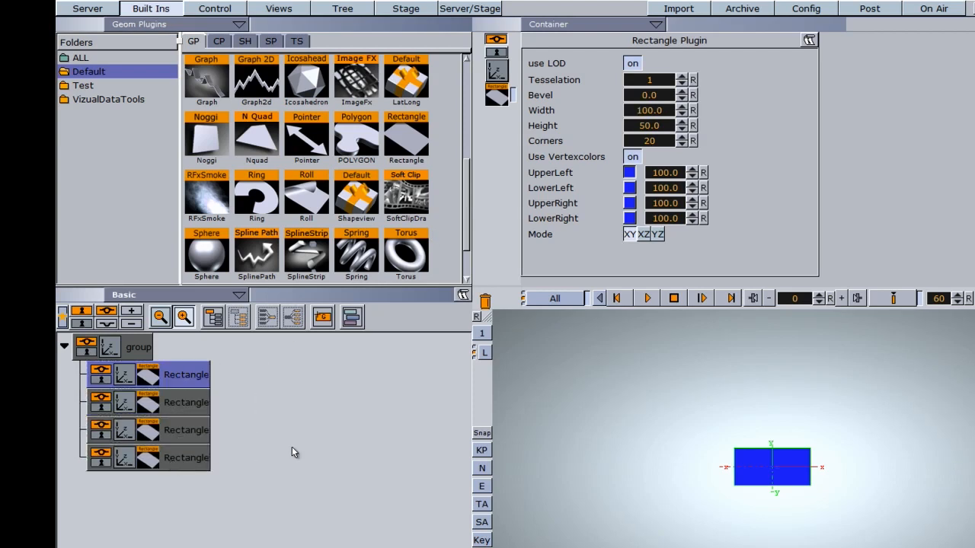
left_click(218, 41)
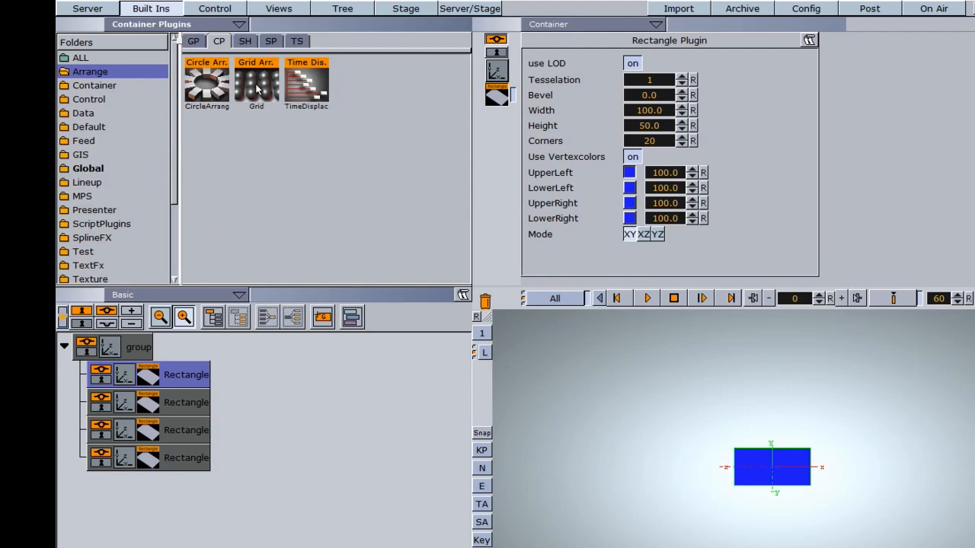
left_click_drag(257, 89, 139, 348)
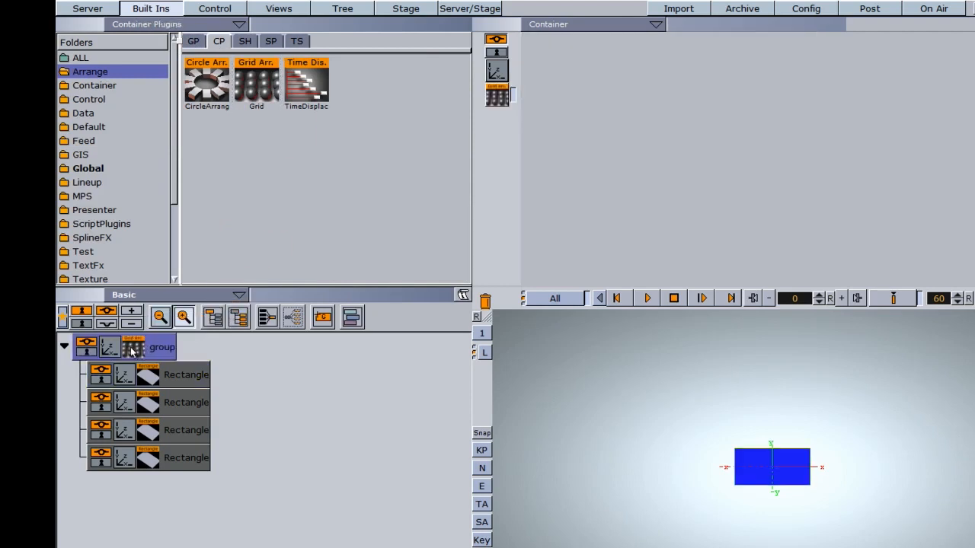
Arrange the rectangles in 4 grid columns with a column offset of 110.6.
left_click(133, 349)
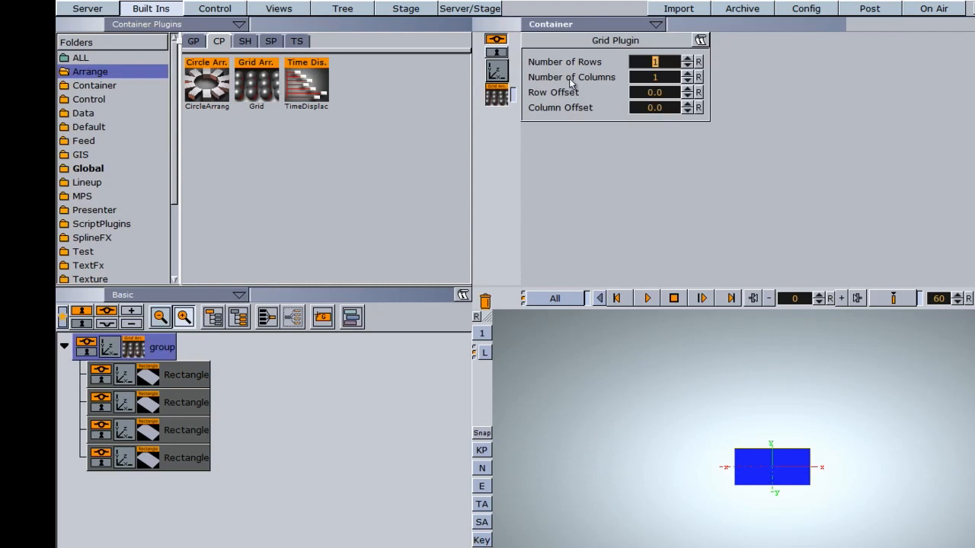
left_click(687, 74)
left_click(686, 74)
left_click(687, 75)
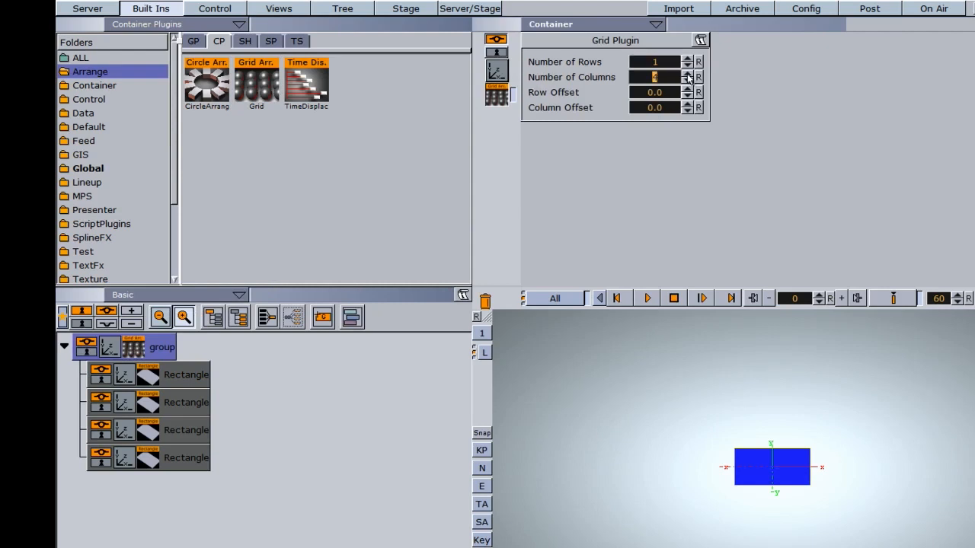
left_click_drag(646, 112, 973, 126)
Move the group to X position -168 and delete the Grid plugin from it.
left_click(108, 352)
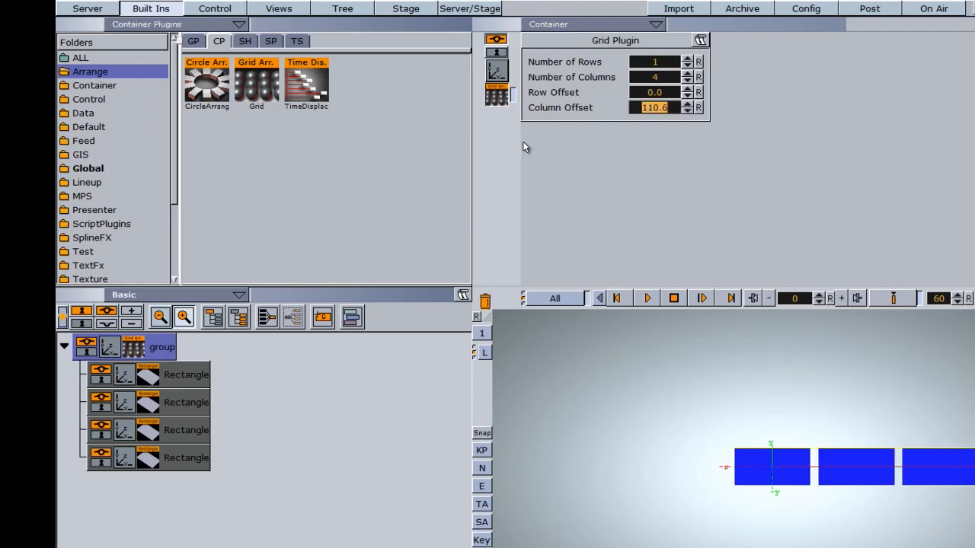
left_click_drag(580, 65, 466, 68)
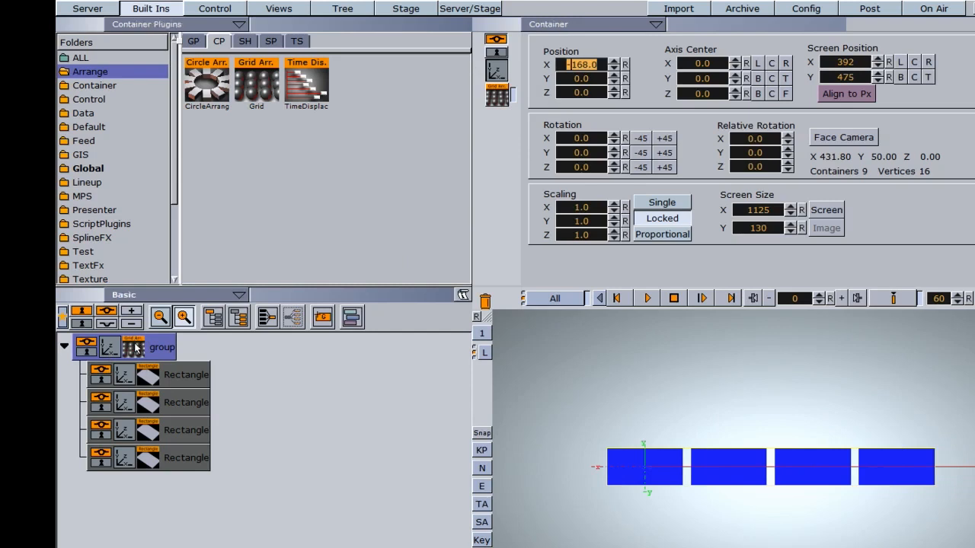
left_click_drag(133, 349, 485, 301)
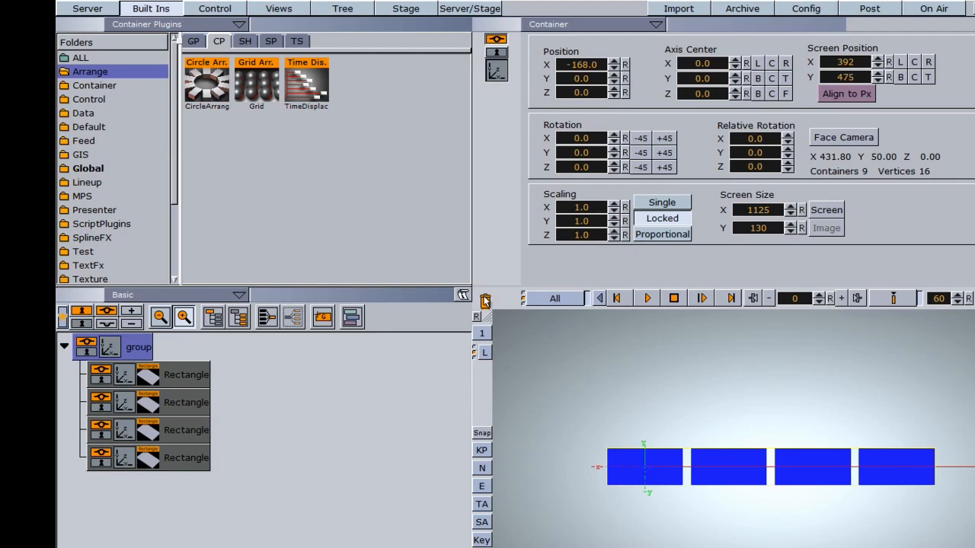
Rename the group container as ROW1.
double_click(139, 347)
type("ROW")
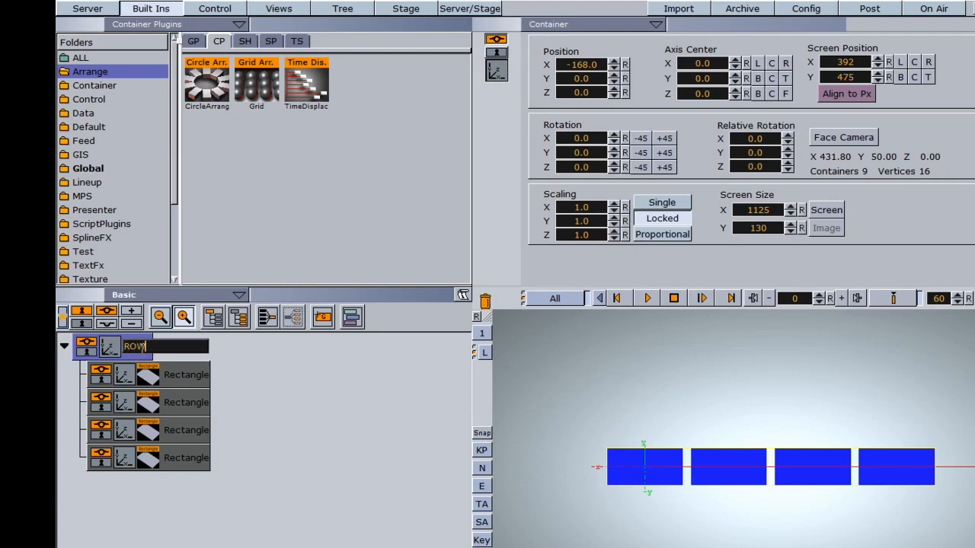
type("1")
key("Return")
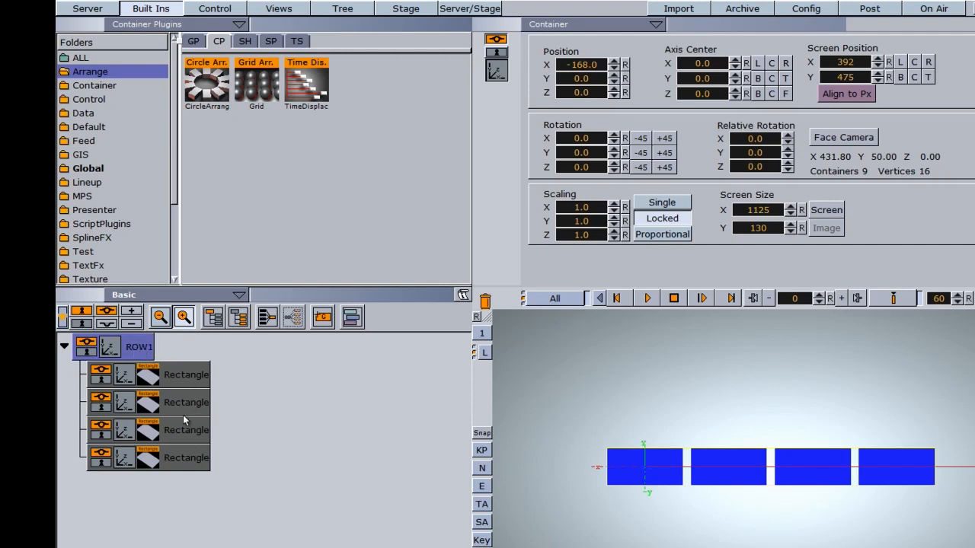
Rename the four rectangles with the Corena plugin using the name ROW and starting index 1, and delete the plugin from the group.
left_click(99, 85)
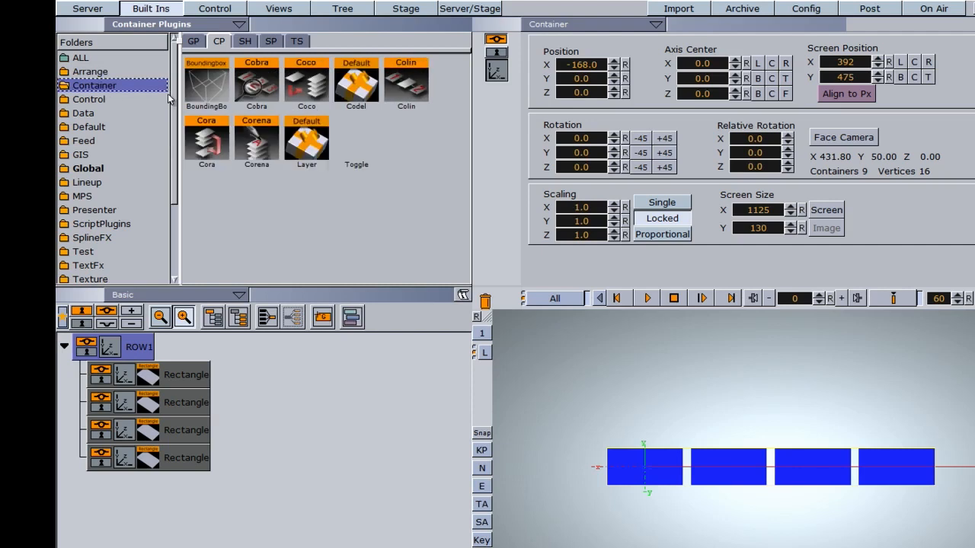
left_click_drag(272, 134, 143, 349)
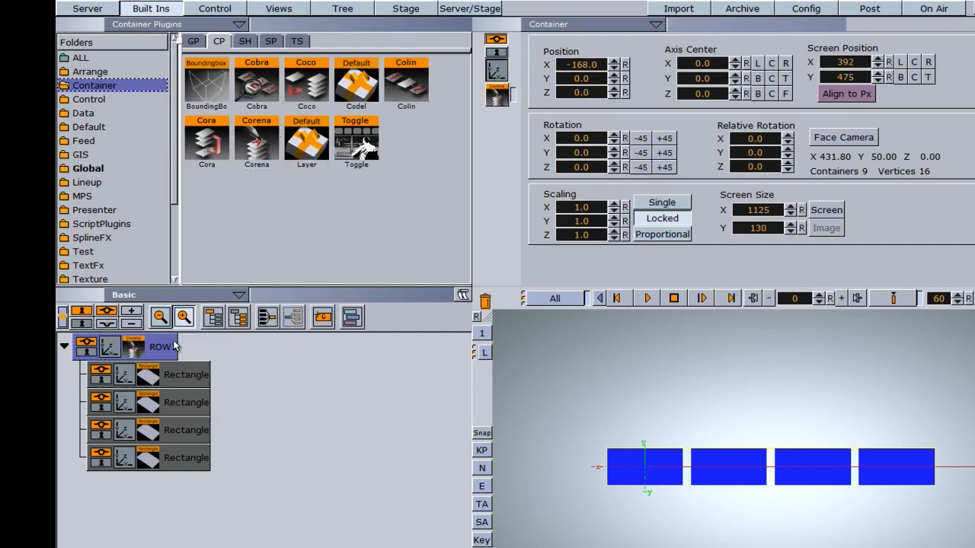
left_click(136, 348)
type("ROW")
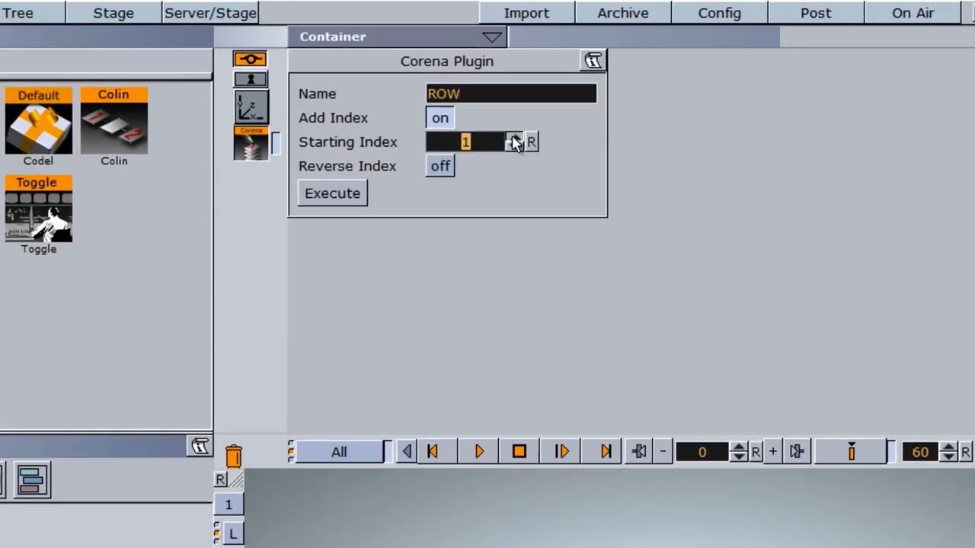
left_click(514, 141)
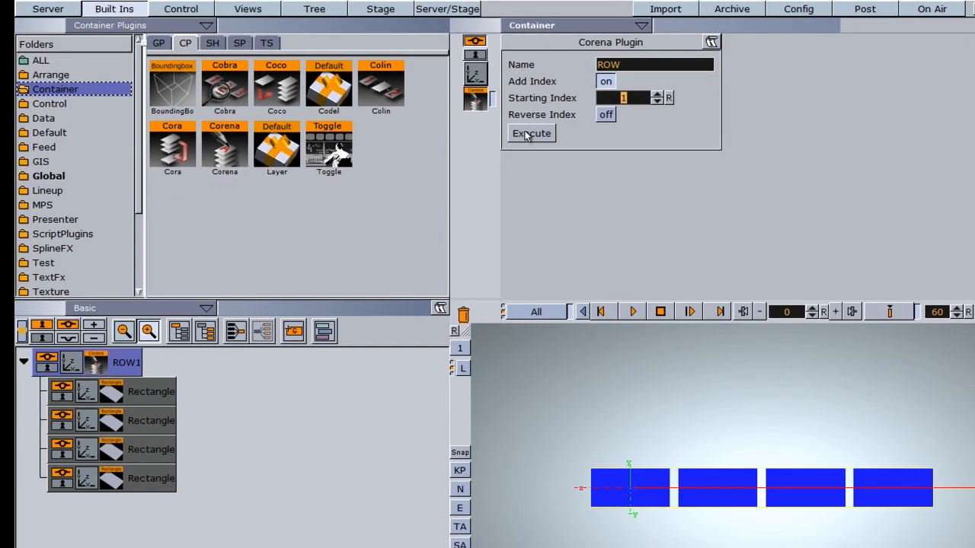
left_click(531, 133)
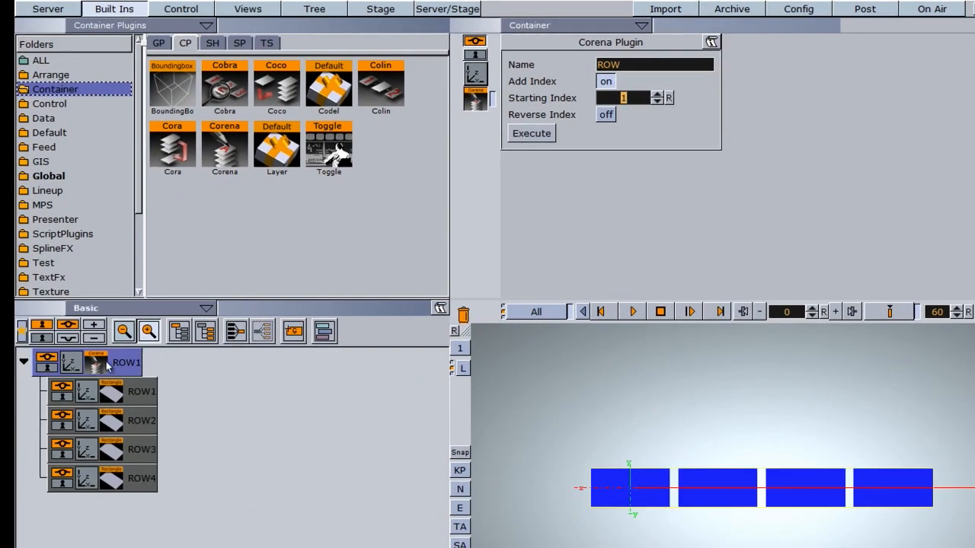
left_click_drag(95, 364, 463, 314)
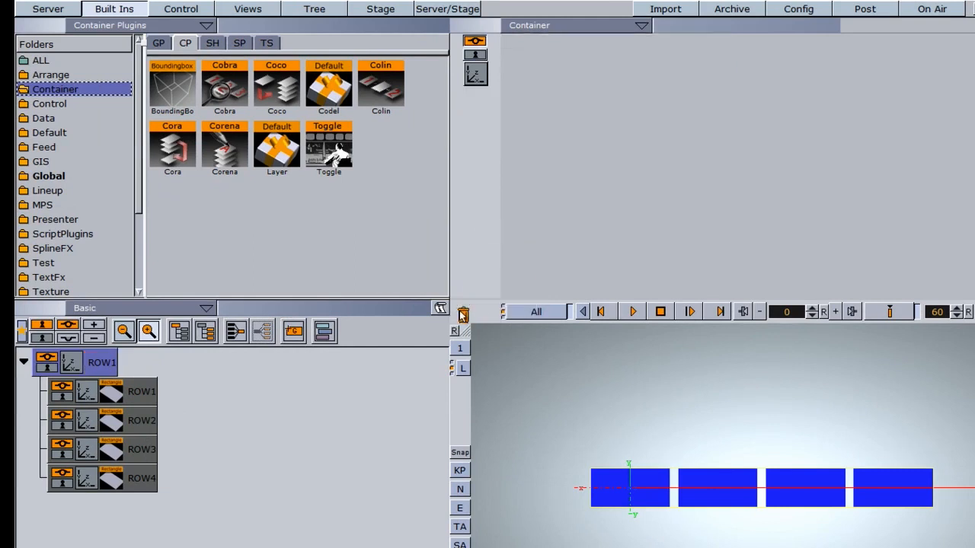
Add an Arial-Bold text container under the first rectangle and shift it to X position about -34.
left_click(60, 11)
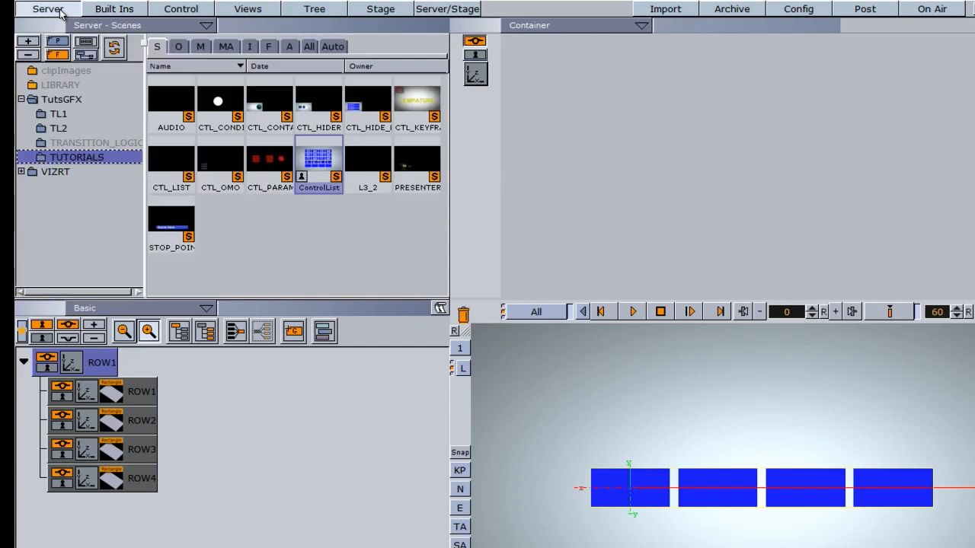
left_click(268, 46)
left_click_drag(177, 112, 185, 393)
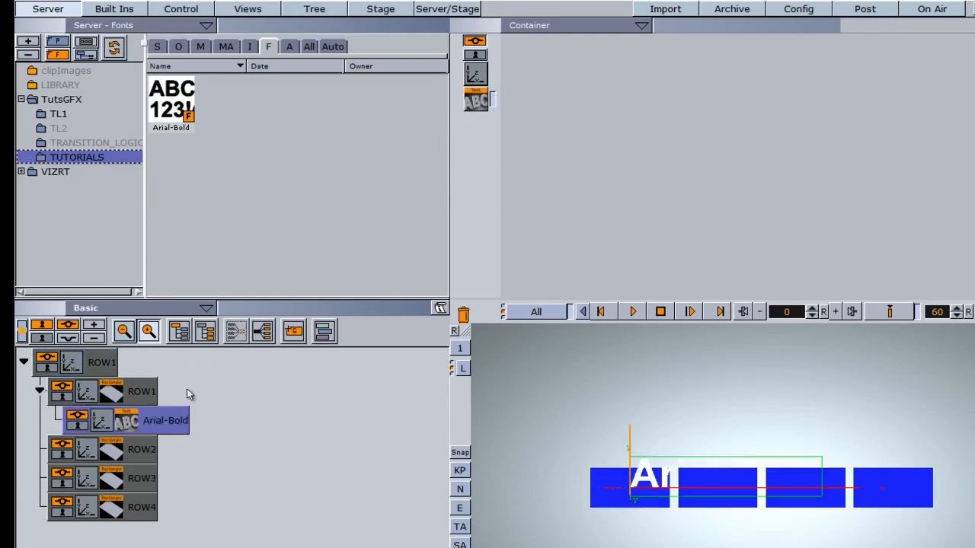
left_click(101, 421)
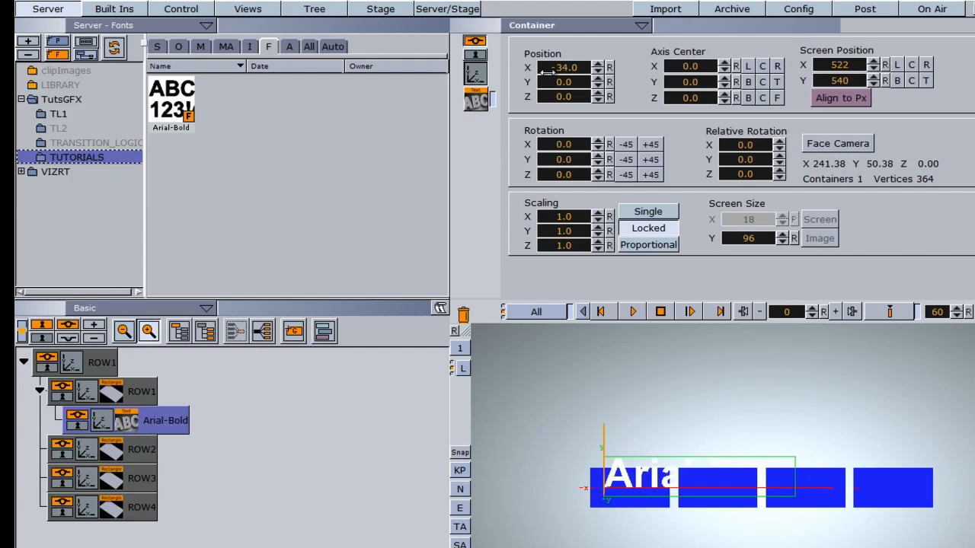
Change the text to 33 and position it at X -28, Y -20 on the first rectangle.
left_click(476, 99)
key("ctrl+a")
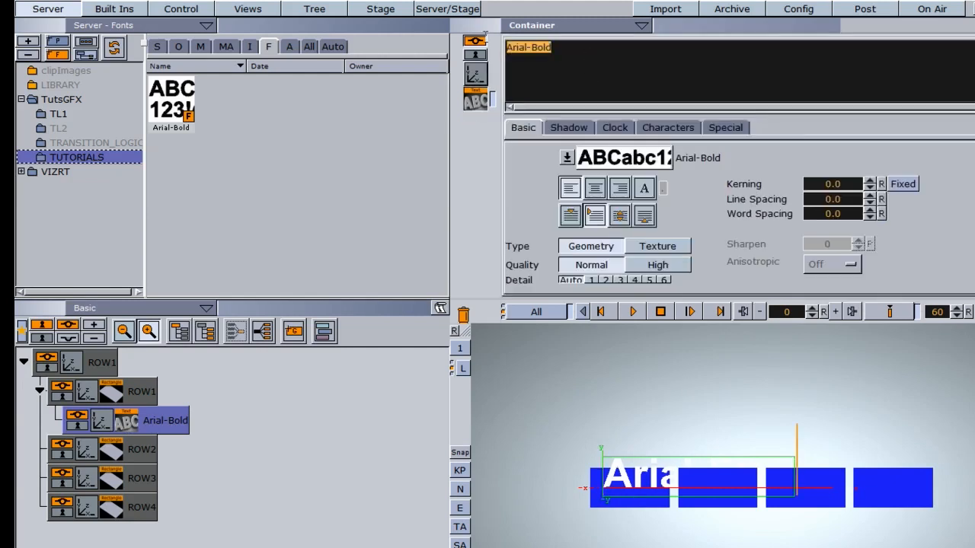
type("33")
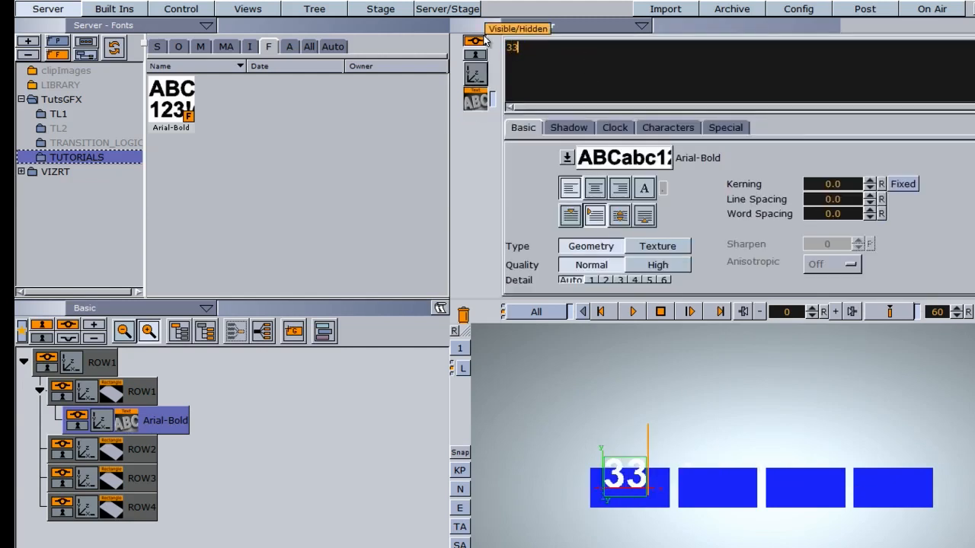
left_click(475, 75)
mouse_move(547, 82)
left_mouse_down()
mouse_move(542, 98)
mouse_move(556, 70)
left_mouse_up()
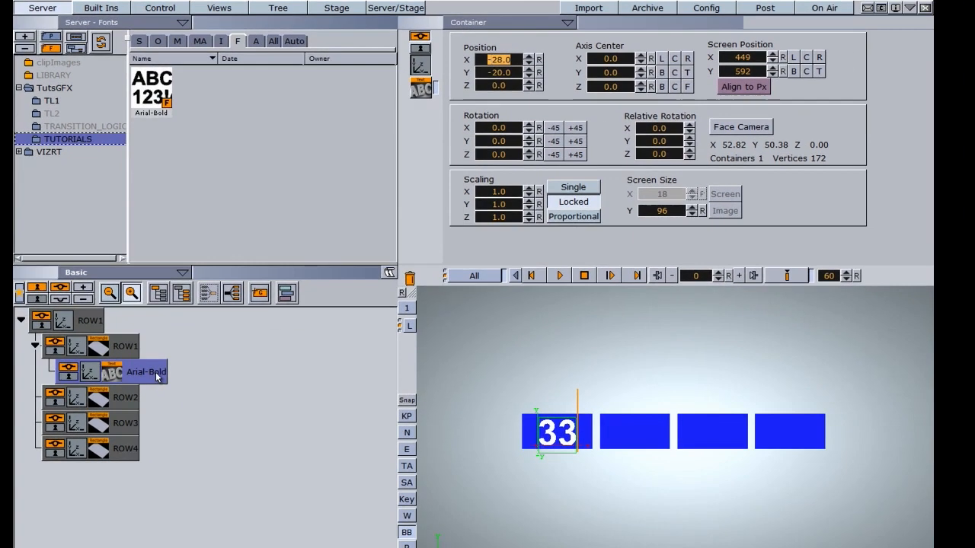
Copy the Arial-Bold text container into each of the other three rectangles.
left_click_drag(156, 376, 162, 447)
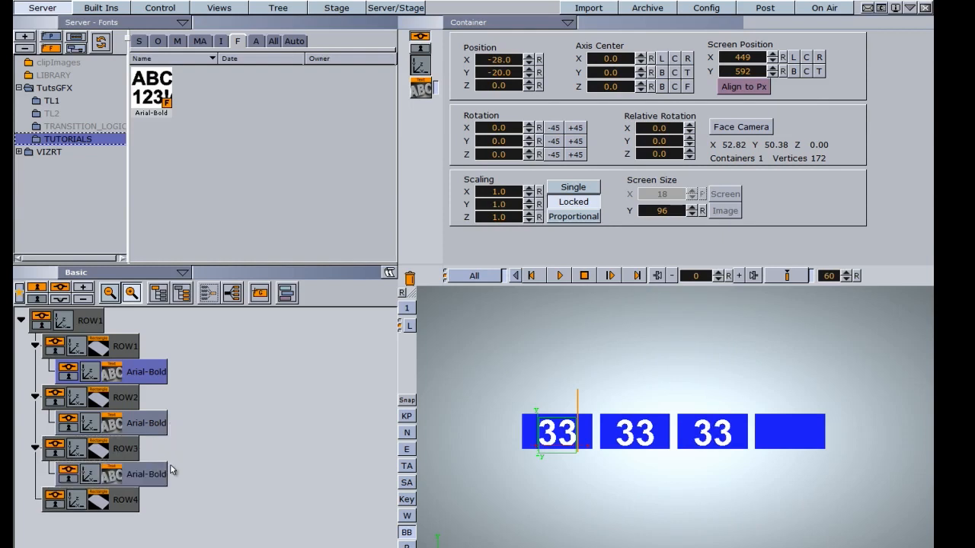
left_click_drag(149, 482, 157, 498)
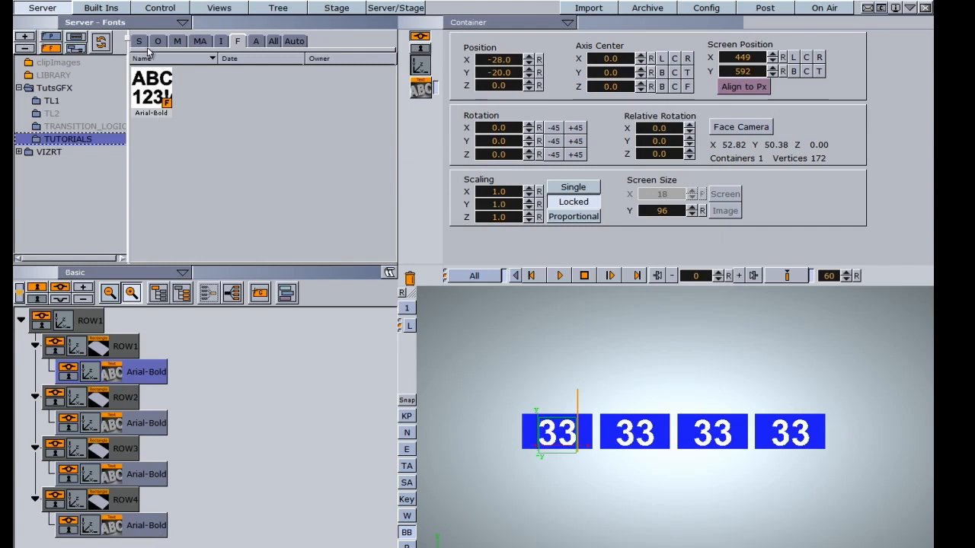
Add the ControlText plugin to the Arial-Bold text in the first rectangle and set its field identifier to 1A.
left_click(109, 10)
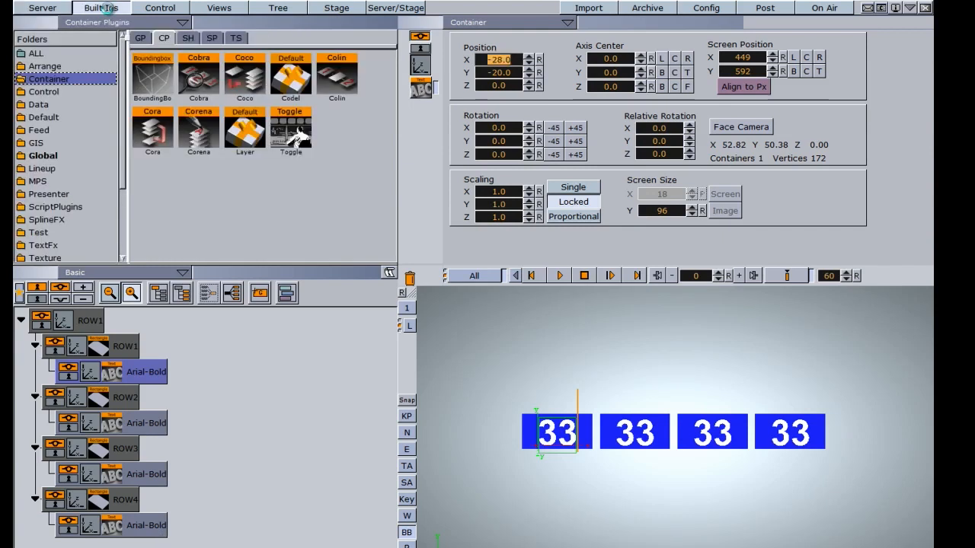
left_click(53, 92)
scroll(390, 194, "down", 2)
scroll(390, 193, "down", 1)
left_click_drag(152, 238, 146, 375)
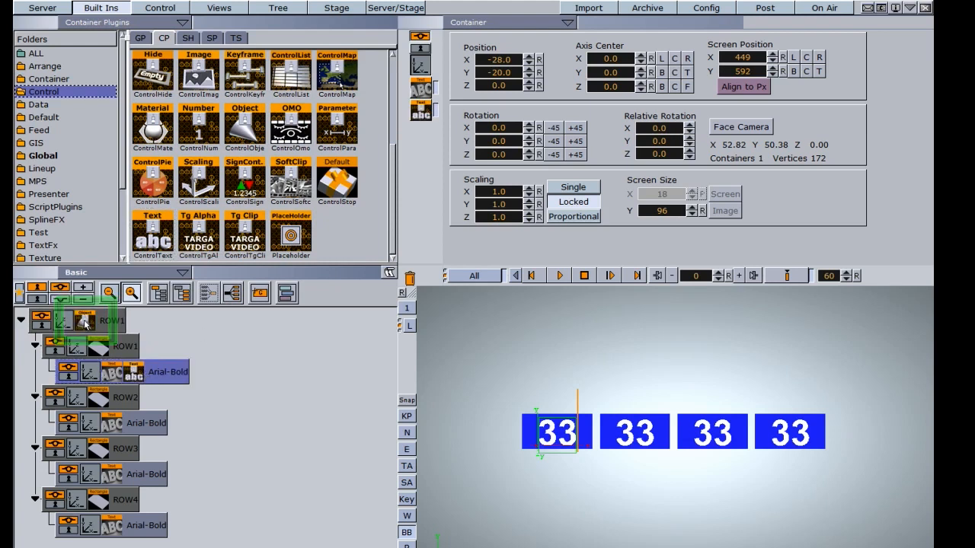
left_click(136, 373)
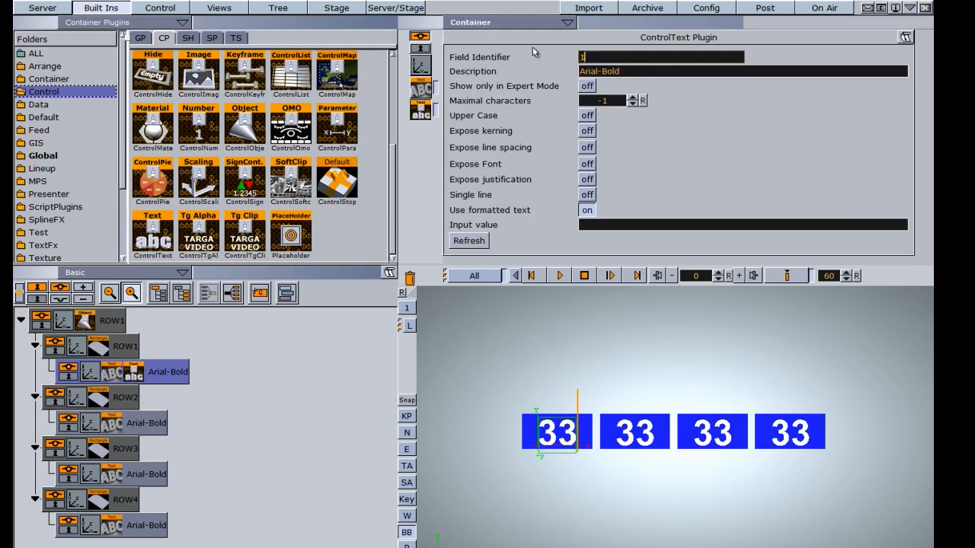
type("a")
key("BackSpace")
type("A")
key("Return")
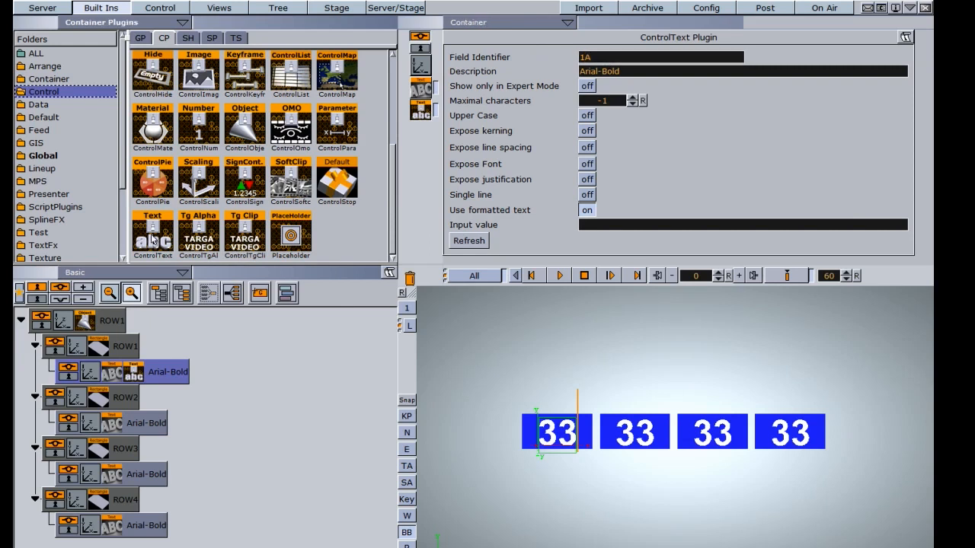
Add ControlText to the other three Arial-Bold texts, setting field identifier 1B on the second and 1C on the third.
left_click_drag(149, 240, 152, 424)
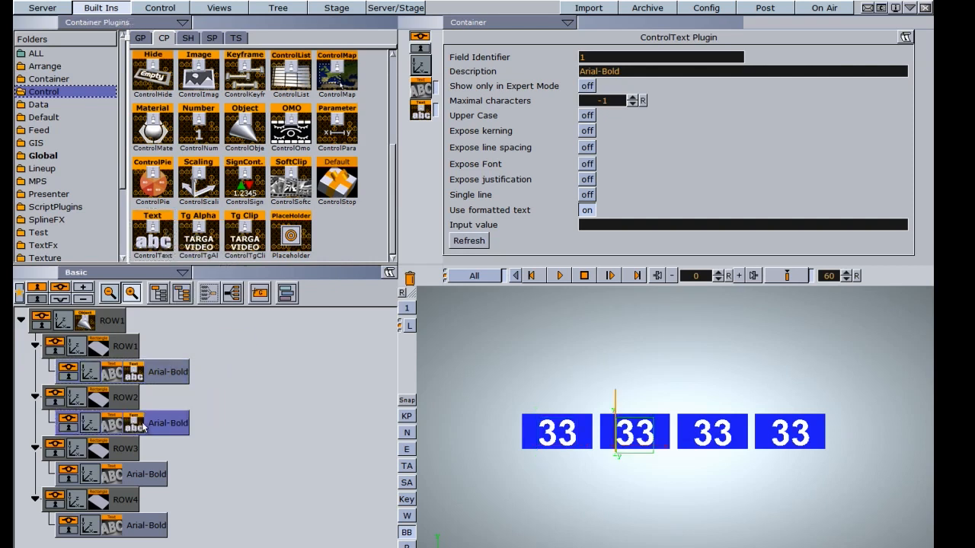
left_click(603, 57)
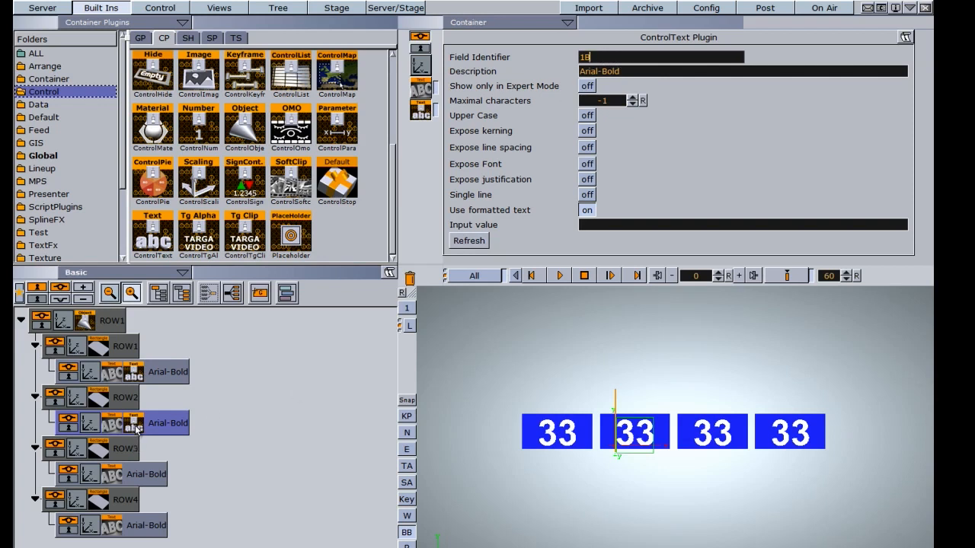
left_click_drag(137, 430, 135, 476)
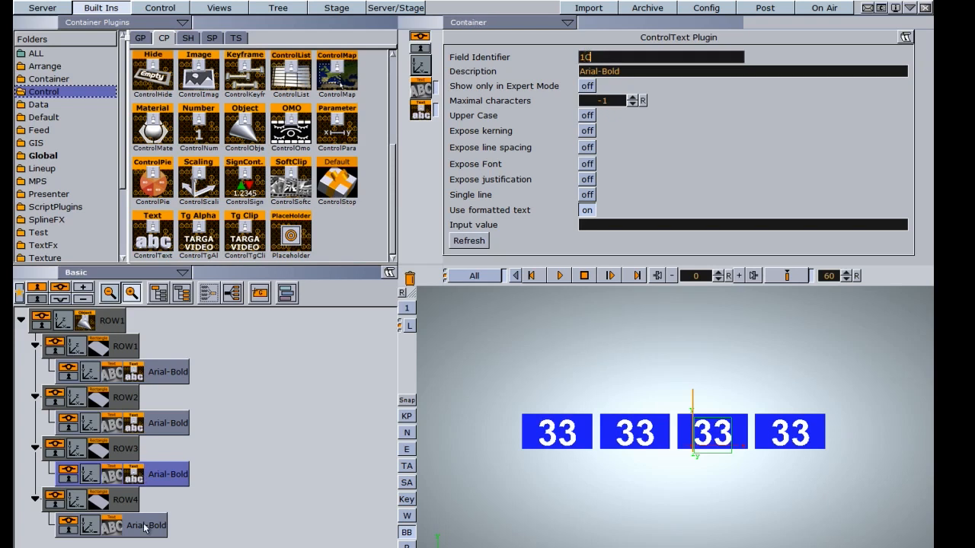
left_click_drag(135, 478, 143, 530)
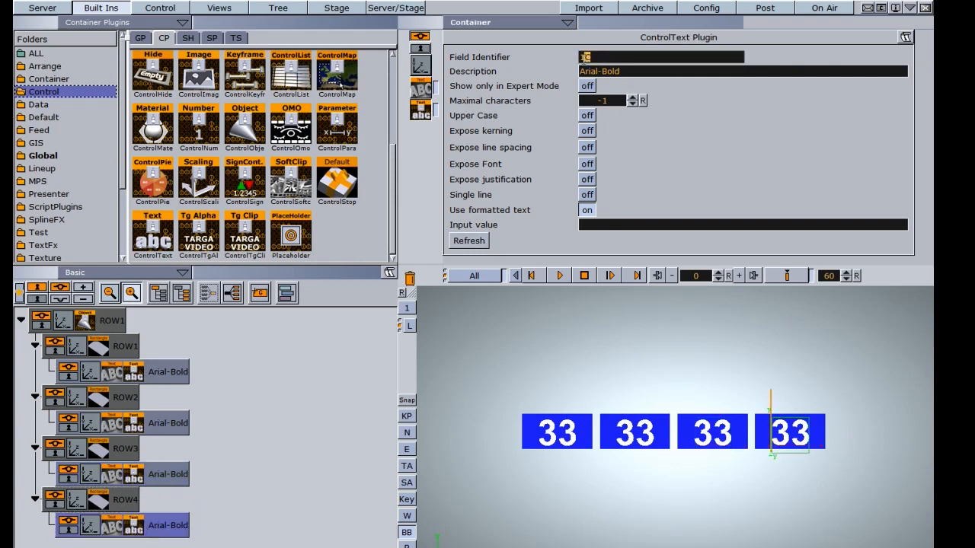
Collapse the top-level ROW1 container and duplicate it four times.
left_click(21, 322)
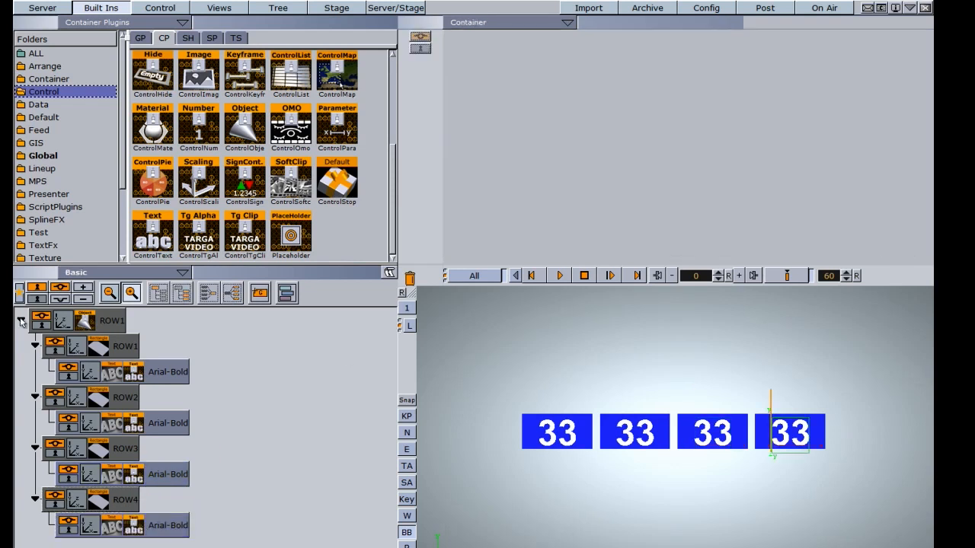
left_click(22, 322)
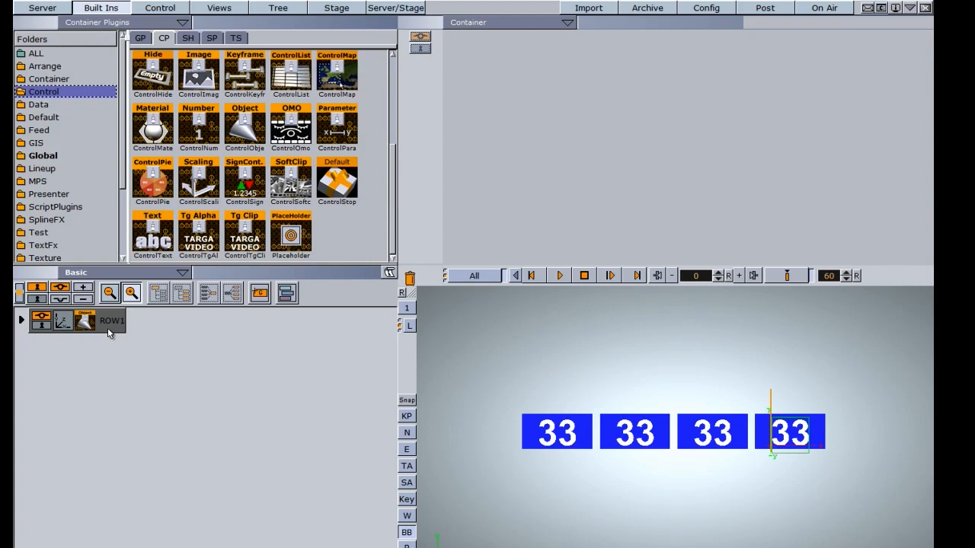
left_click_drag(108, 327, 95, 429)
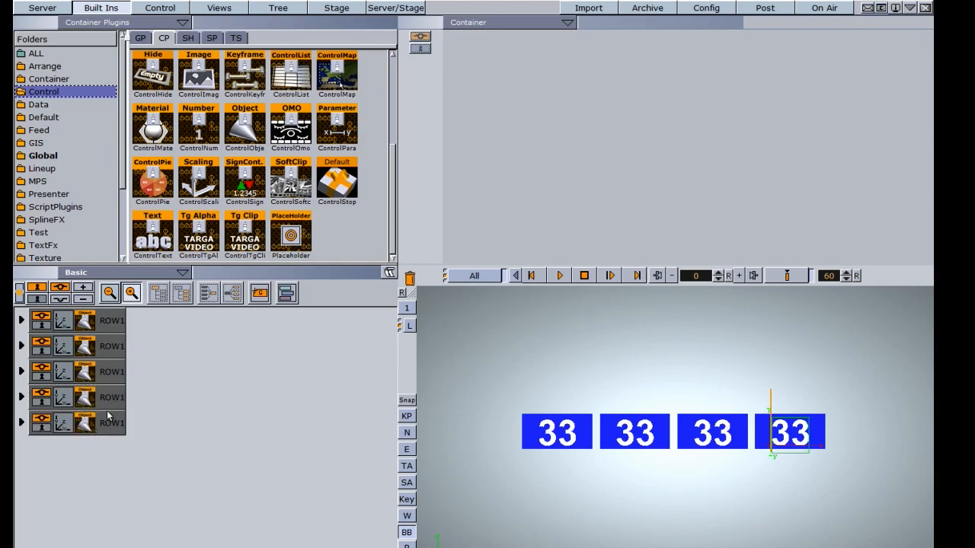
Group all five ROW1 containers under one parent container.
left_click(111, 423)
left_click(114, 324, "shift")
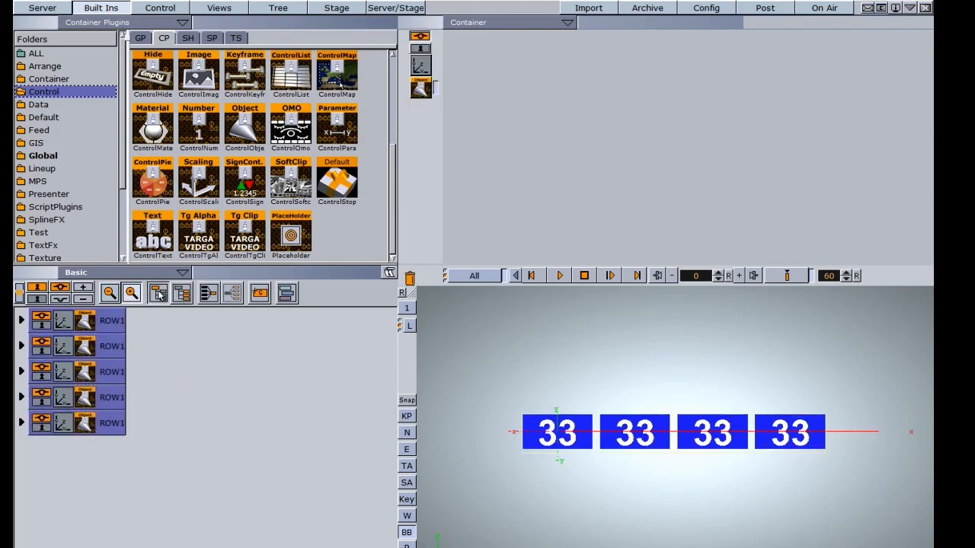
left_click(159, 294)
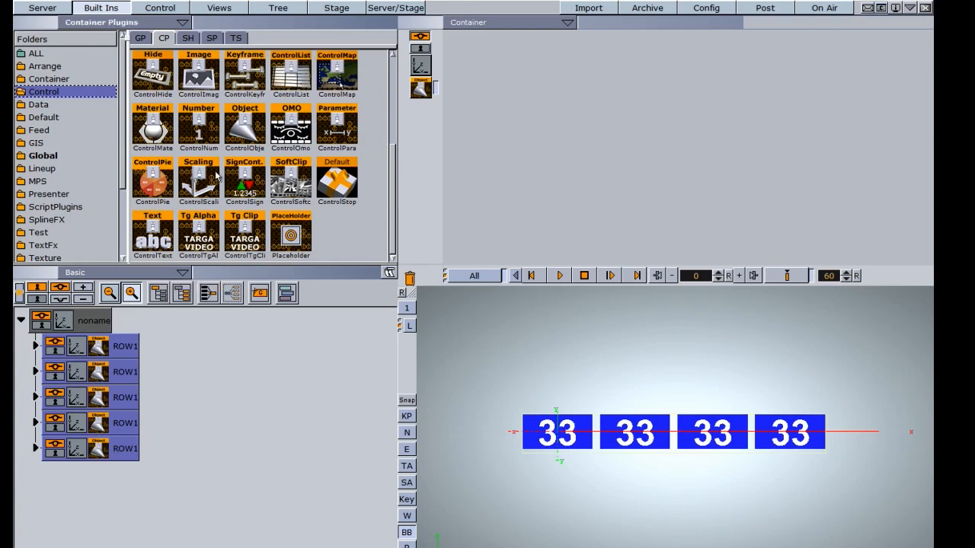
Apply the Grid Arrange plugin to the parent container with 5 rows and a row offset of about 61.3.
left_click(53, 70)
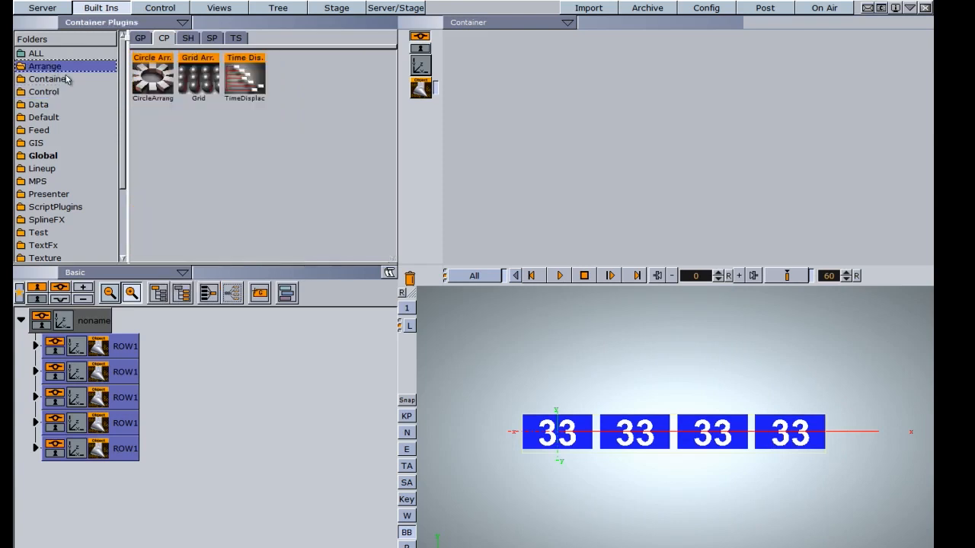
left_click_drag(200, 76, 97, 321)
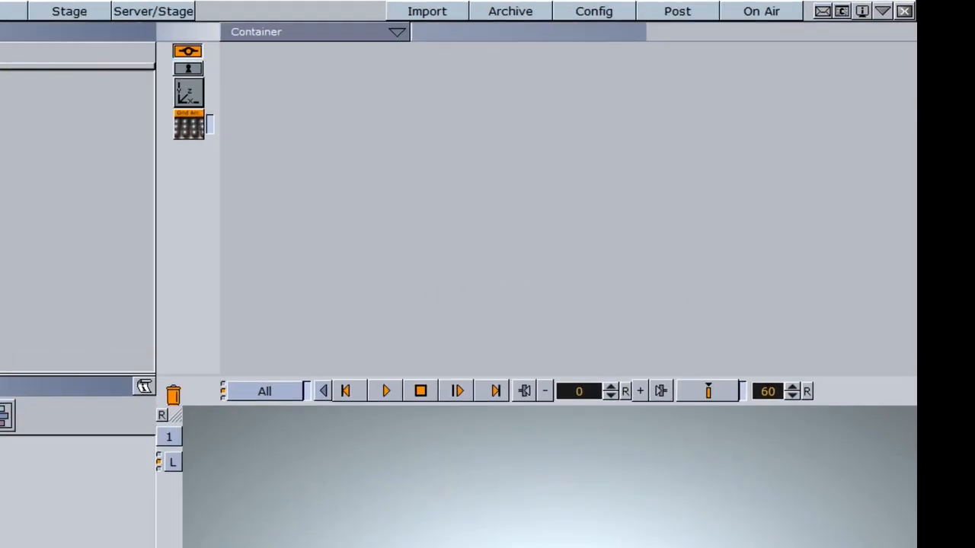
left_click(188, 125)
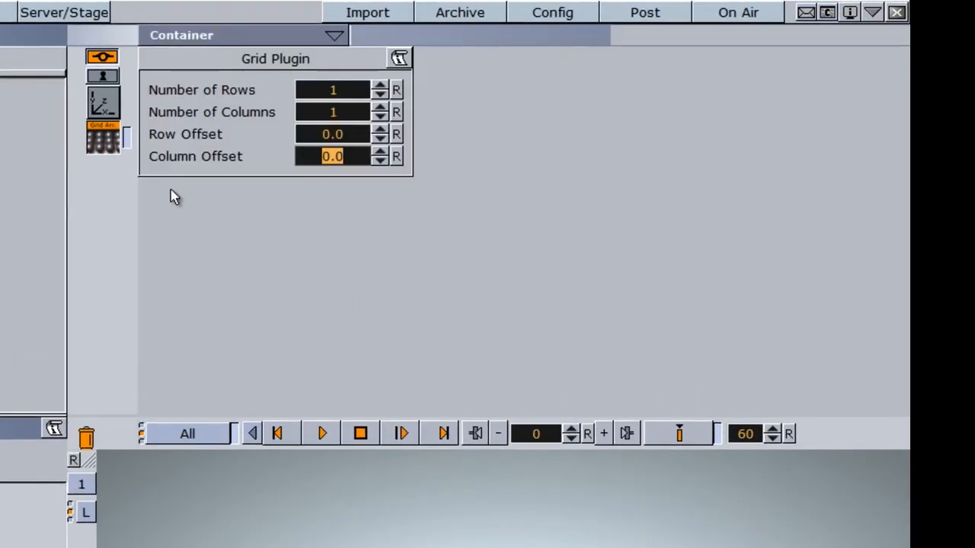
left_click(380, 86)
left_click(380, 86)
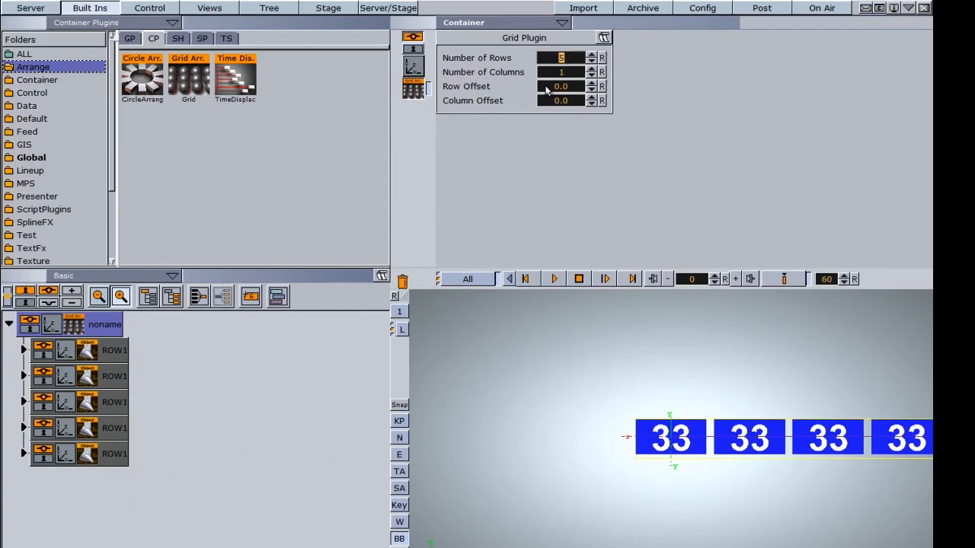
left_click_drag(545, 90, 812, 83)
left_click_drag(550, 88, 601, 86)
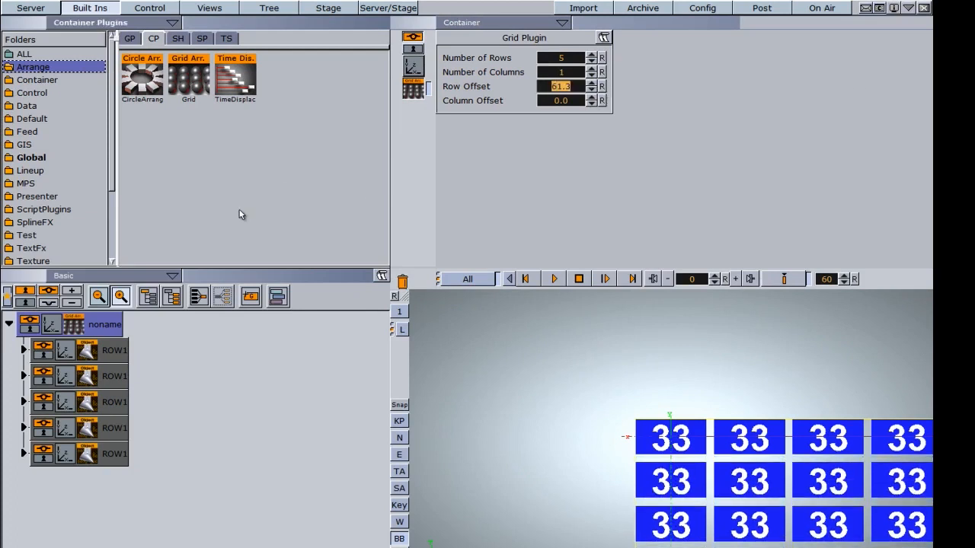
Delete the Grid plugin from the parent container and position the container at X -147, Y 125.
left_click_drag(74, 324, 402, 281)
left_click(47, 326)
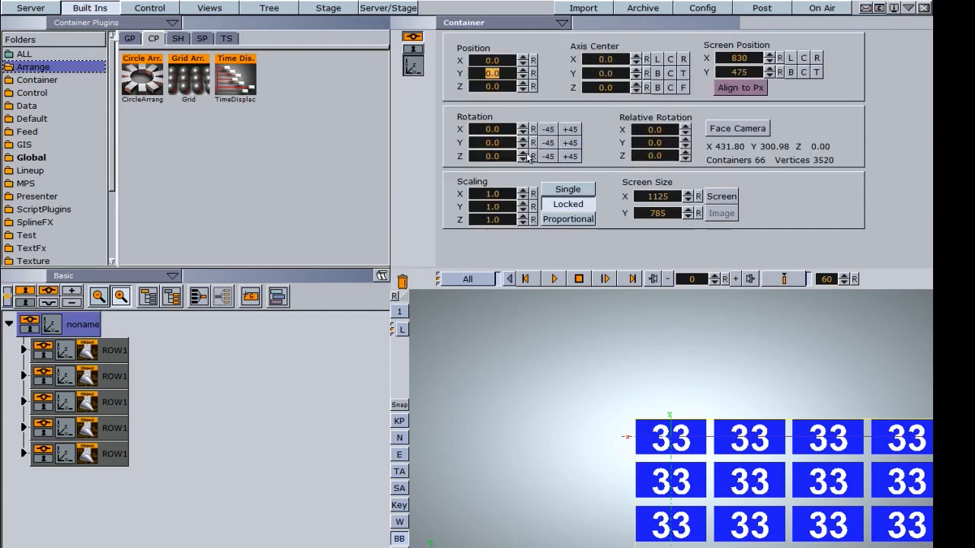
left_click_drag(495, 61, 564, 83)
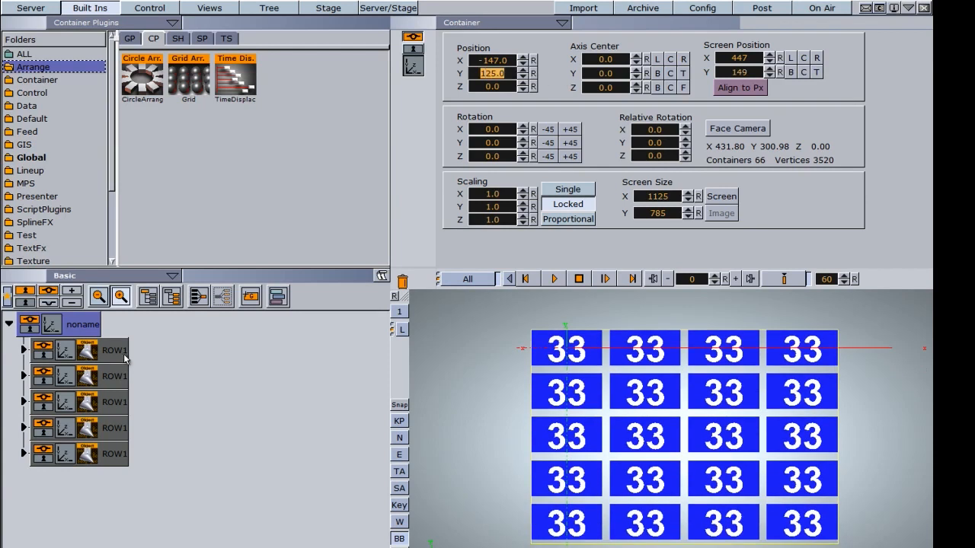
Rename the second to fifth row containers ROW2, ROW3, ROW4 and ROW5.
double_click(113, 375)
left_click(129, 374)
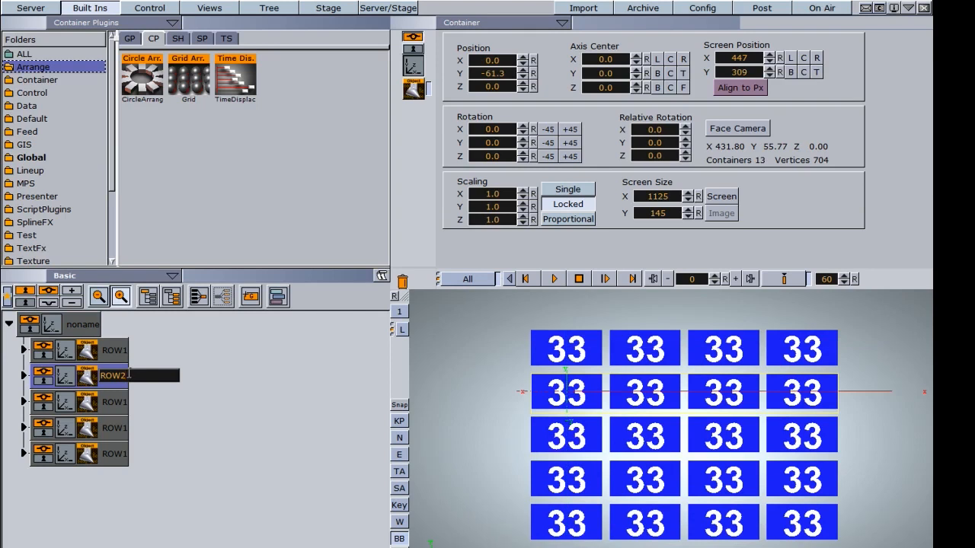
key("Tab")
key("End")
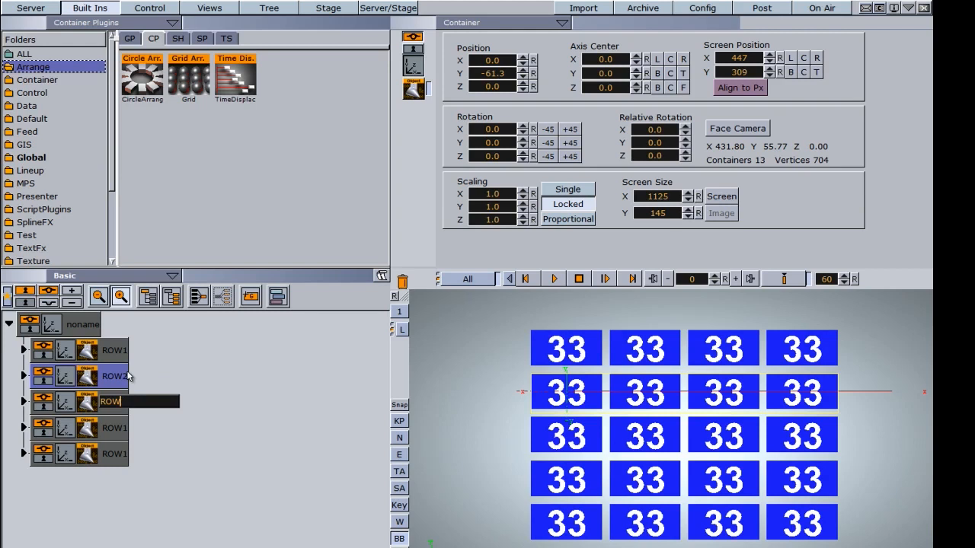
key("Tab")
key("End")
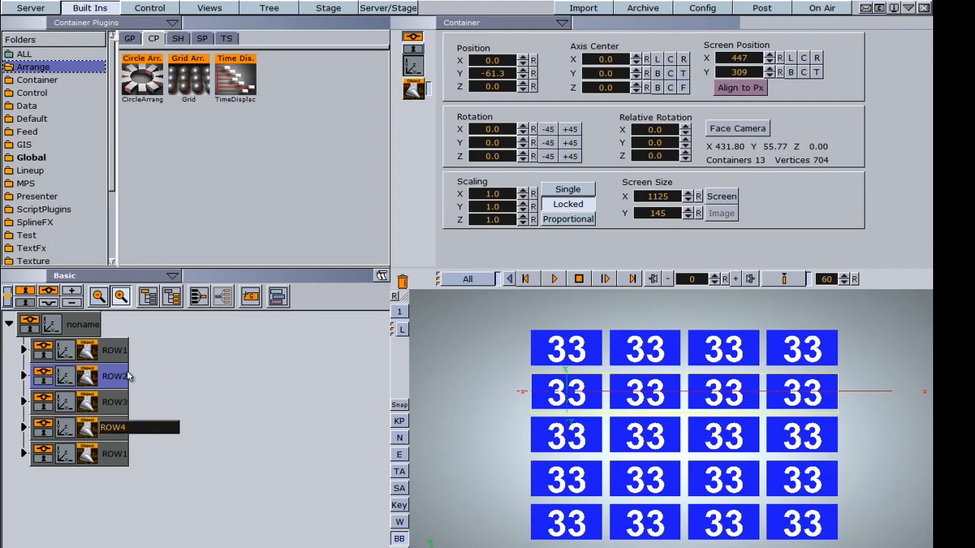
type("4")
key("Tab")
key("End")
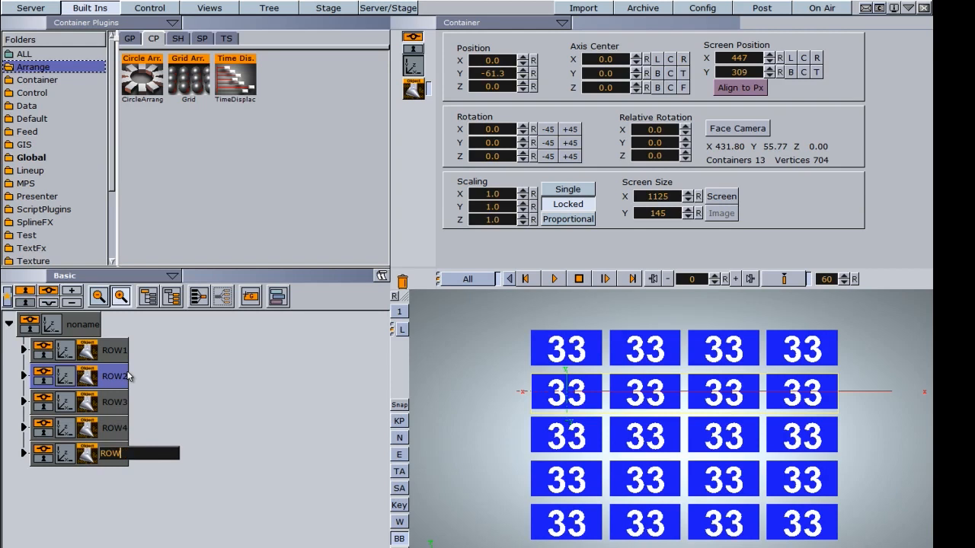
key("Return")
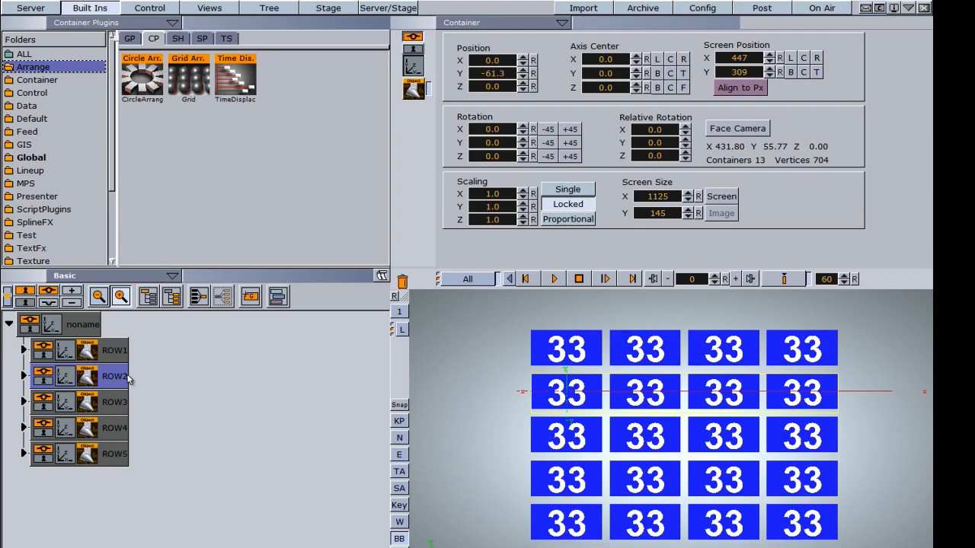
Group the rows' parent container inside a new outer container and rename the inner one CTL_LIST.
left_click(80, 323)
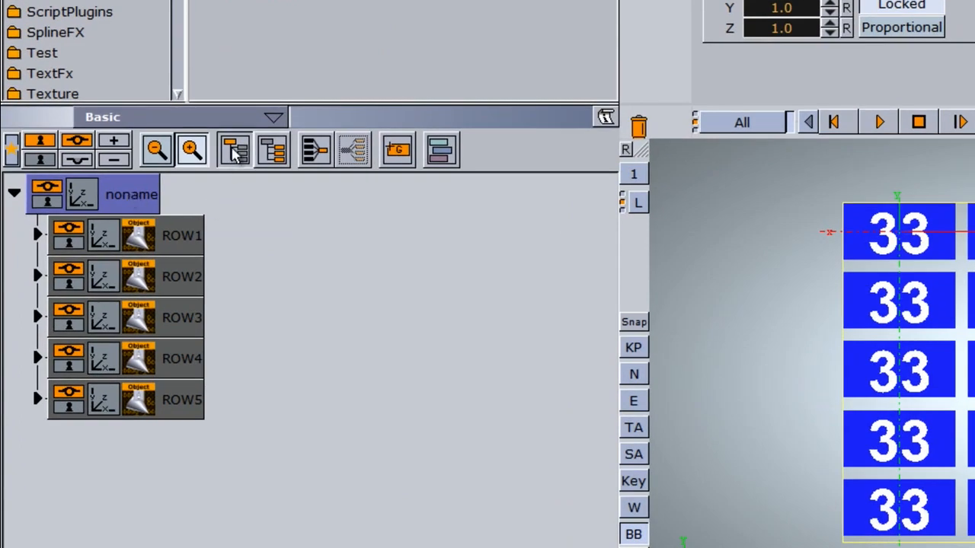
left_click(236, 150)
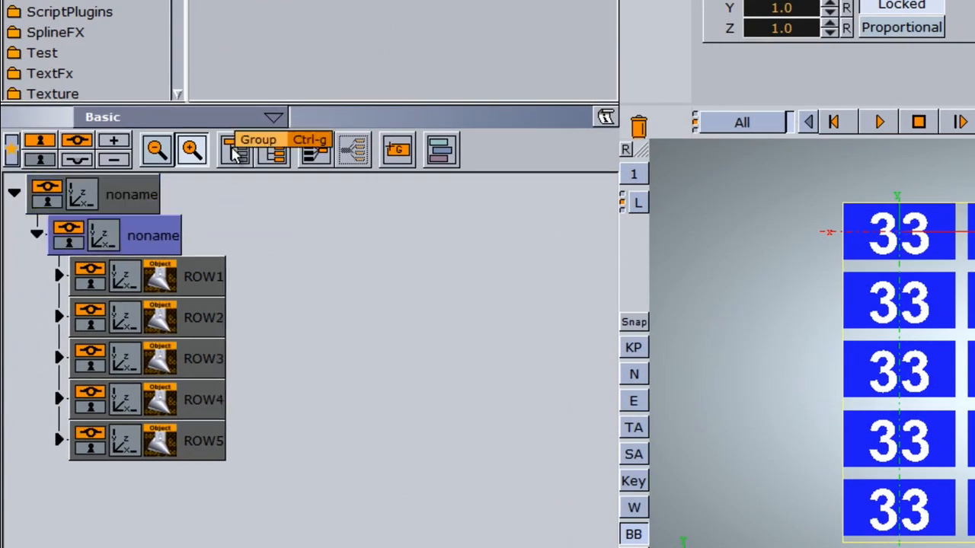
double_click(153, 234)
type("CTL_ LISTY")
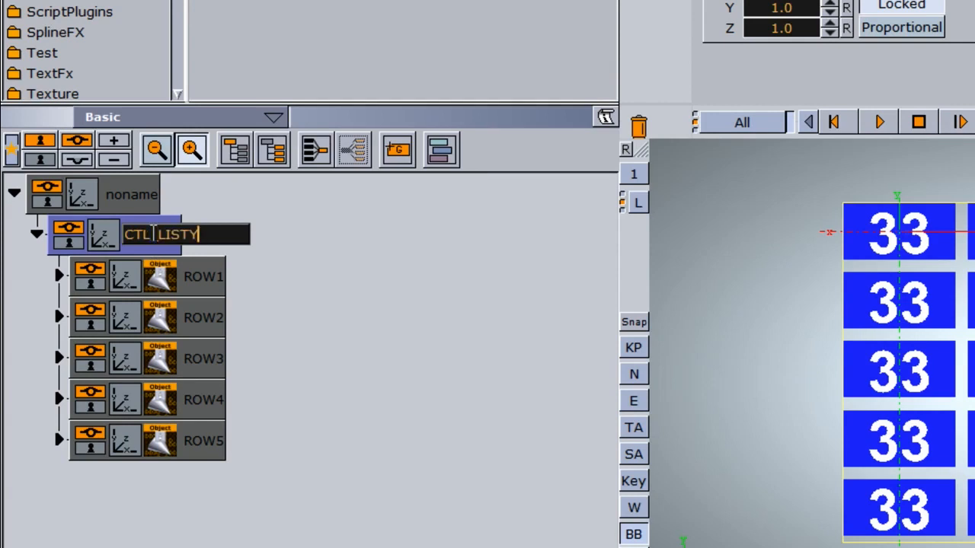
key("BackSpace")
key("Return")
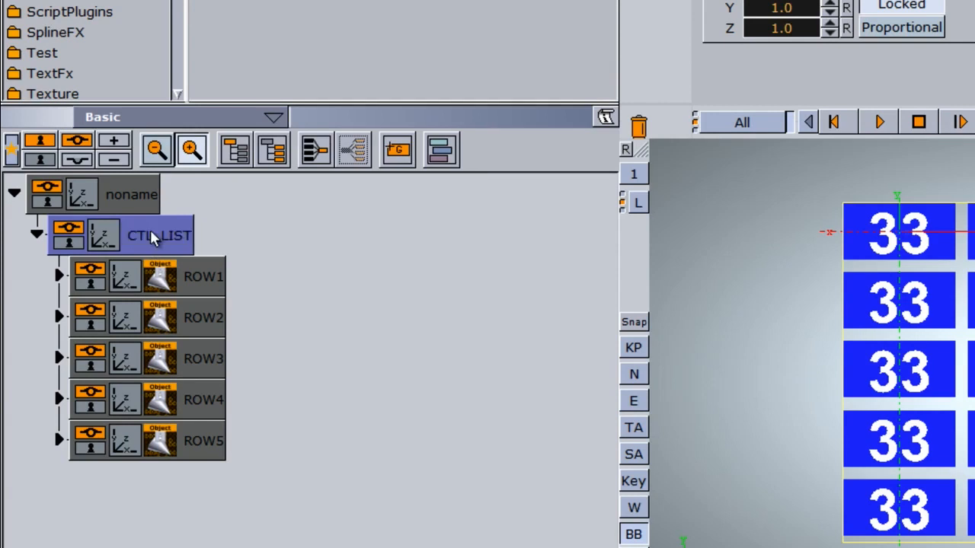
Rename the outermost container MAIN.
left_click(132, 199)
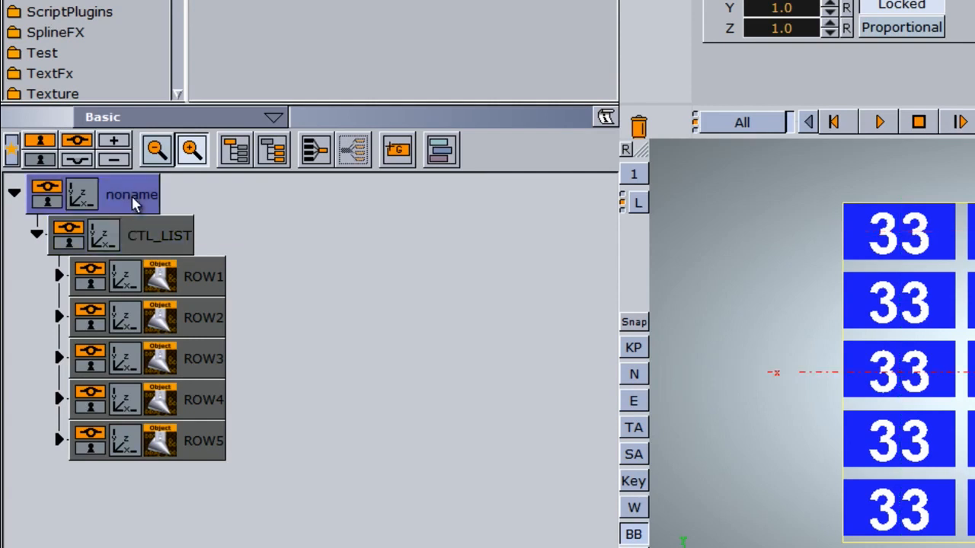
double_click(132, 196)
type("MAIN")
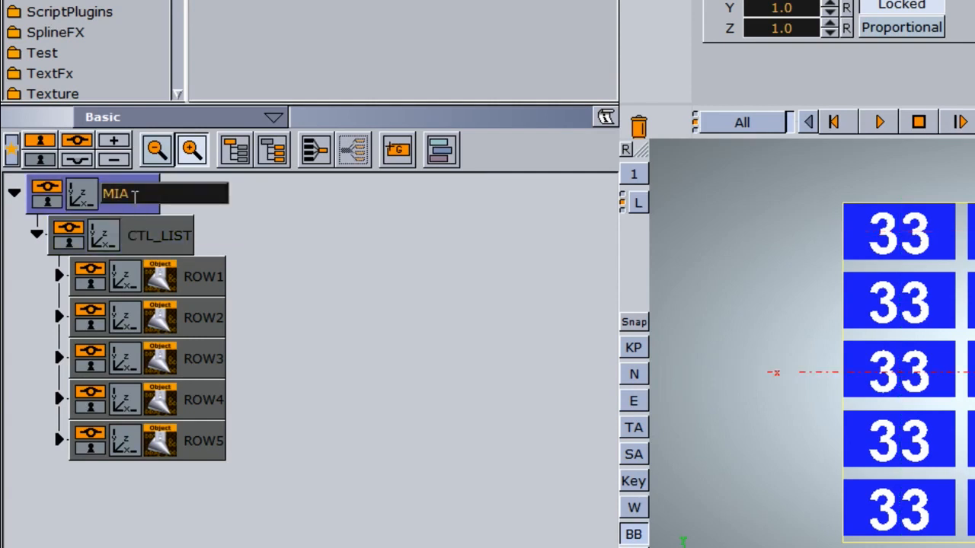
key("Return")
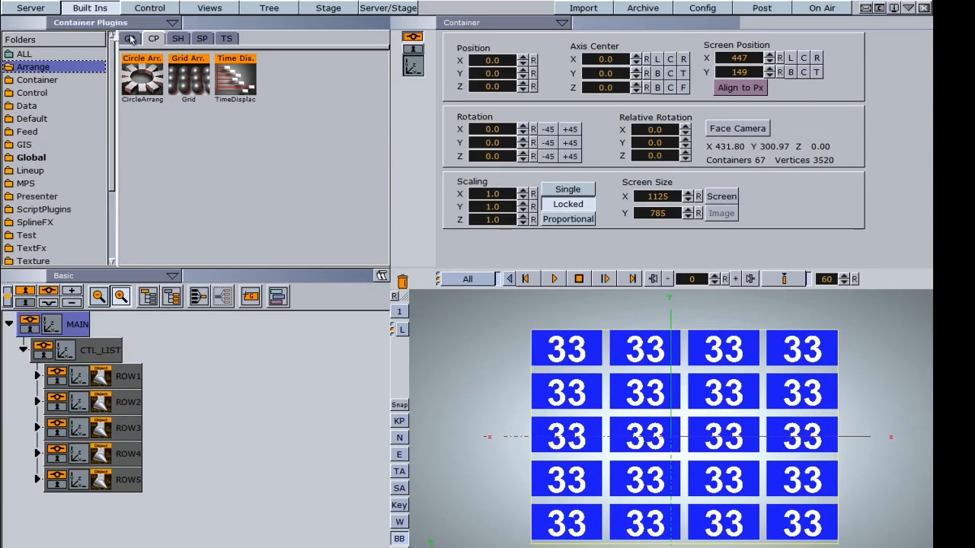
Add the ControlList plugin to the CTL_LIST container and open the plugin's settings.
left_click(35, 93)
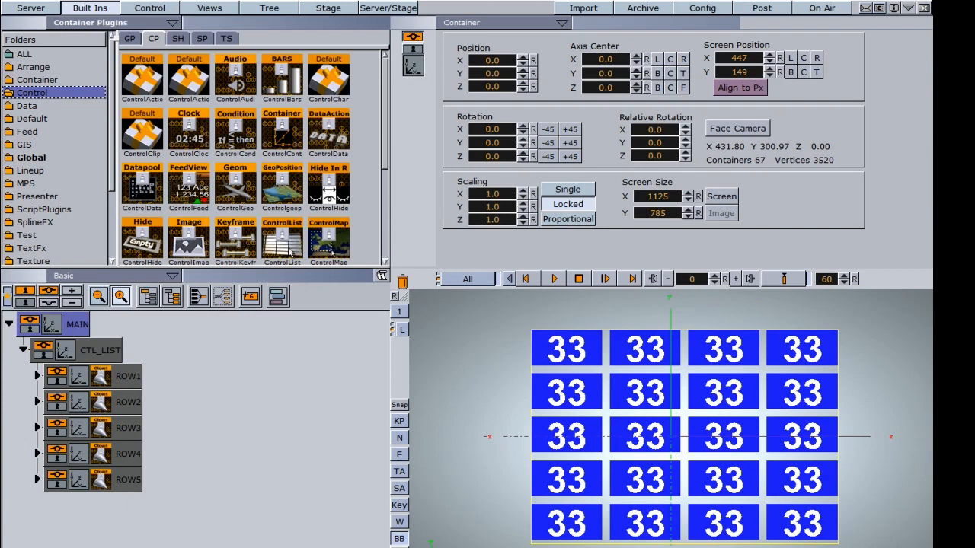
left_click_drag(279, 249, 103, 350)
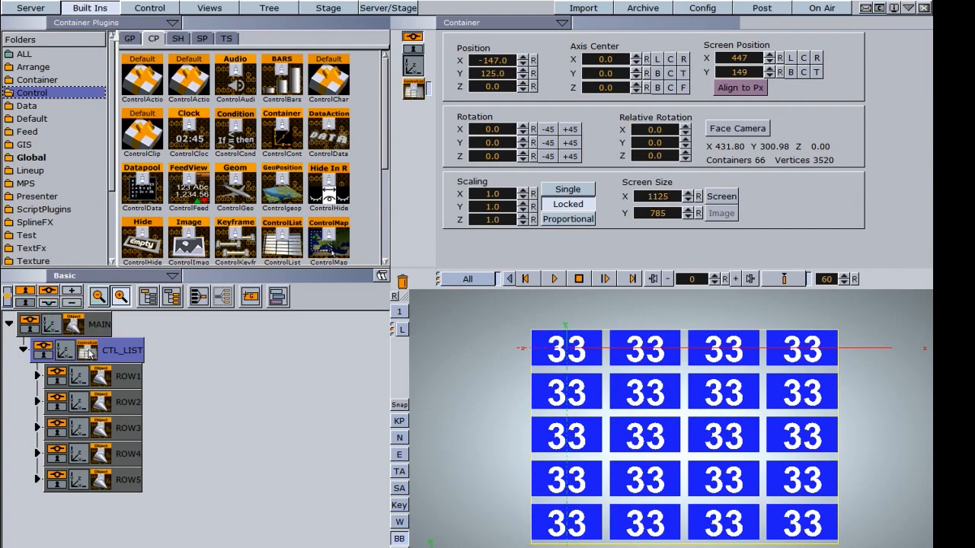
left_click(90, 353)
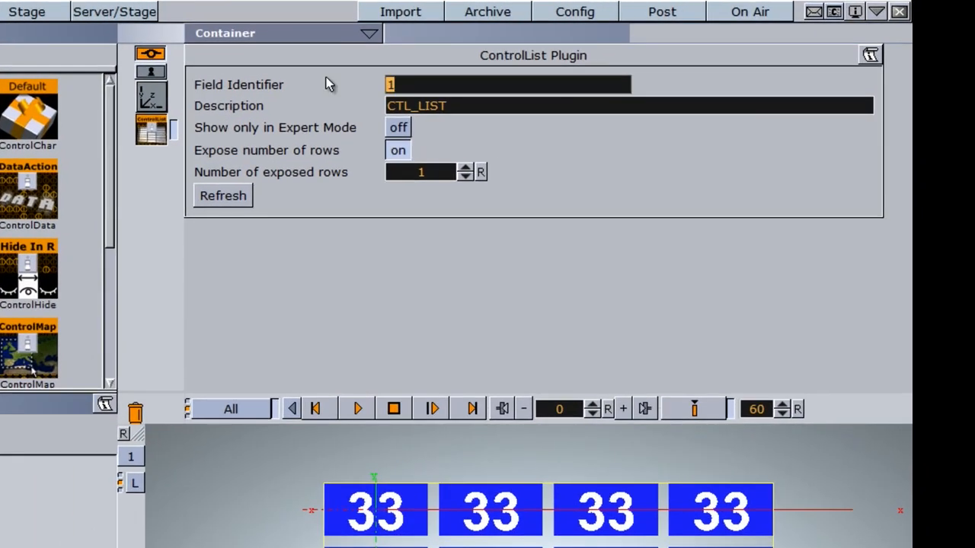
Set the ControlList plugin's field identifier to 10, turn off Expose number of rows, and save the scene.
type("10")
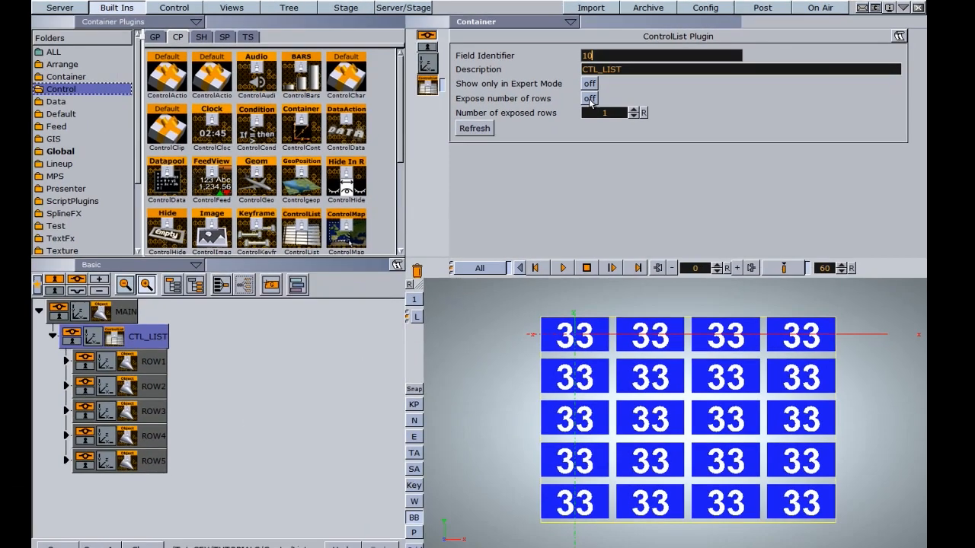
left_click(442, 140)
left_click(75, 539)
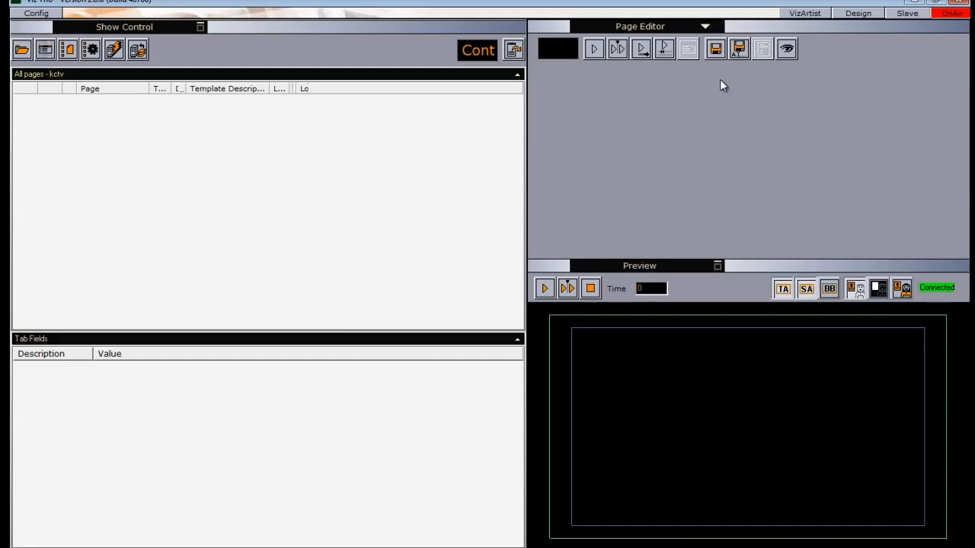
Switch to Viz Trio, open Import Scenes and browse to the TutsGFX/TUTORIALS scene folder.
left_click(688, 23)
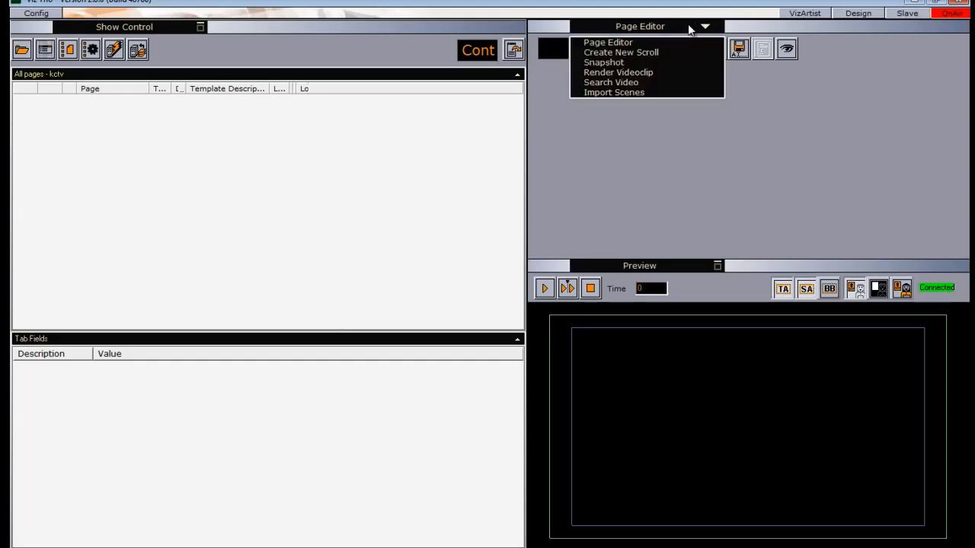
left_click(618, 93)
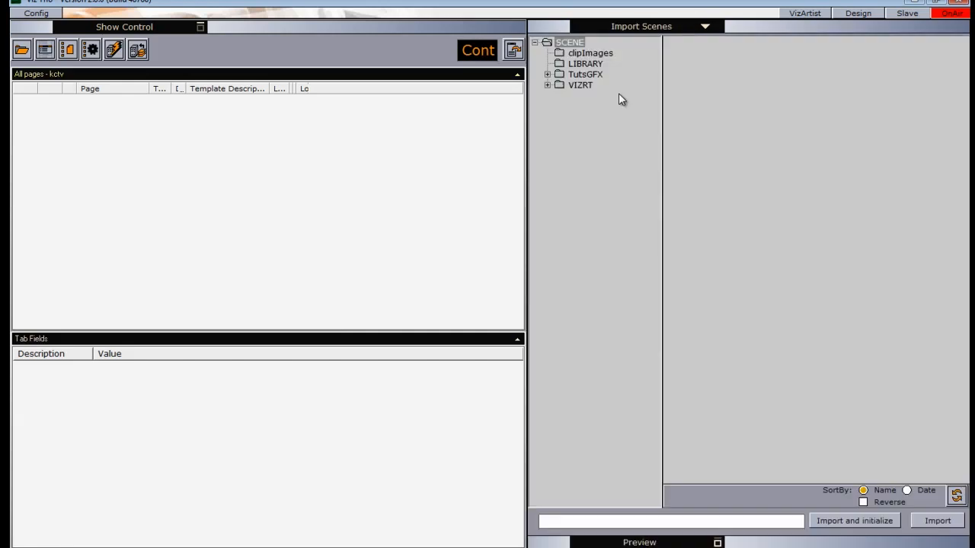
double_click(593, 77)
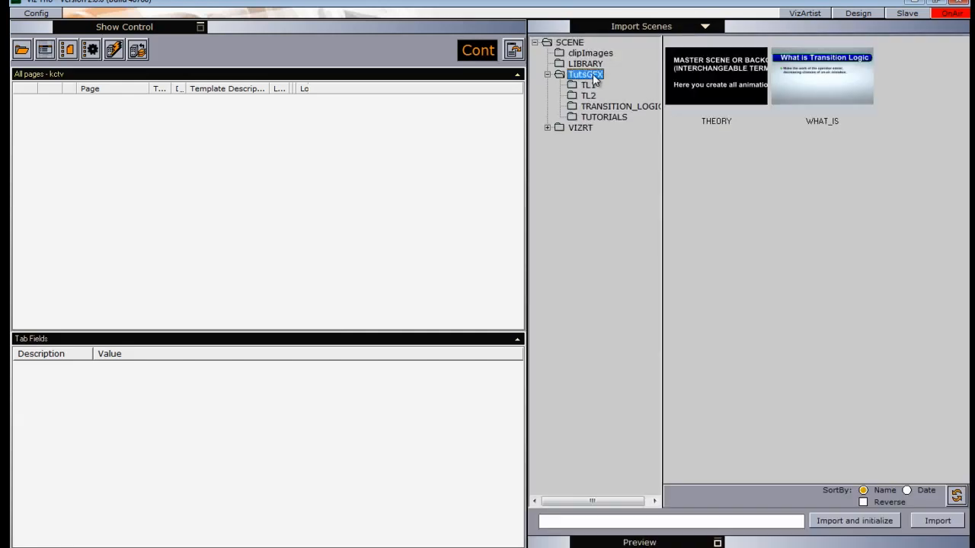
left_click(601, 118)
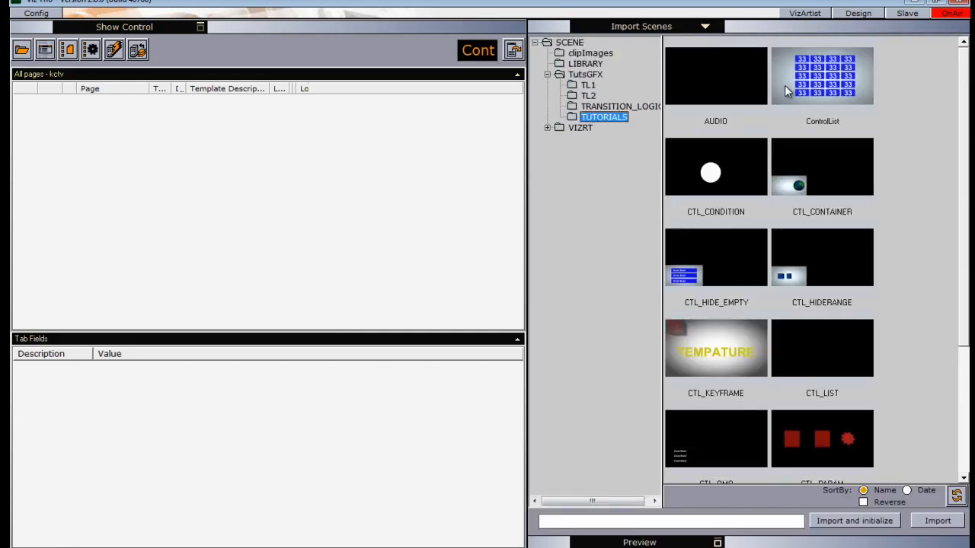
Import the ControlList scene into the show's page list and open it for editing.
left_click(820, 88)
left_click_drag(819, 88, 90, 148)
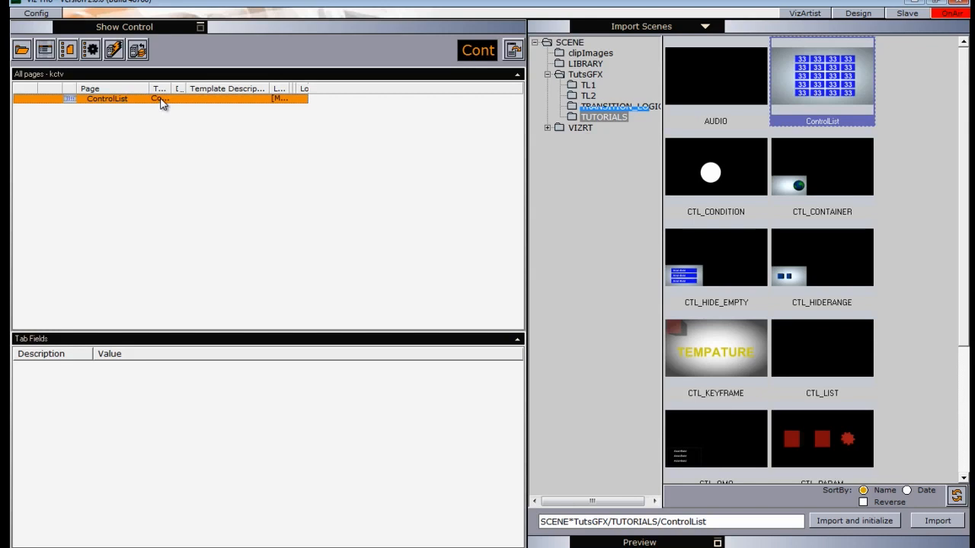
left_click(161, 104)
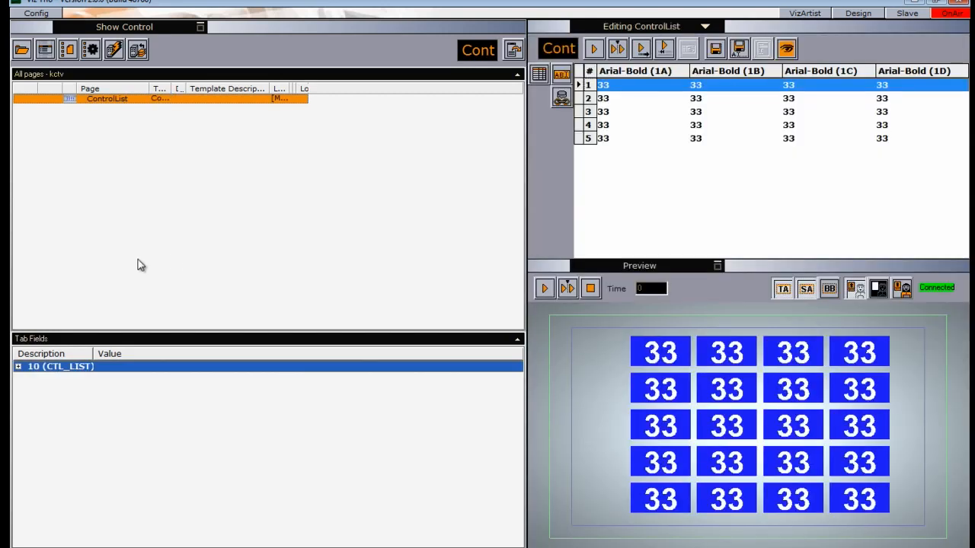
Set the row 1 values in columns 1A and 1B of the list to 22.
left_click(609, 87)
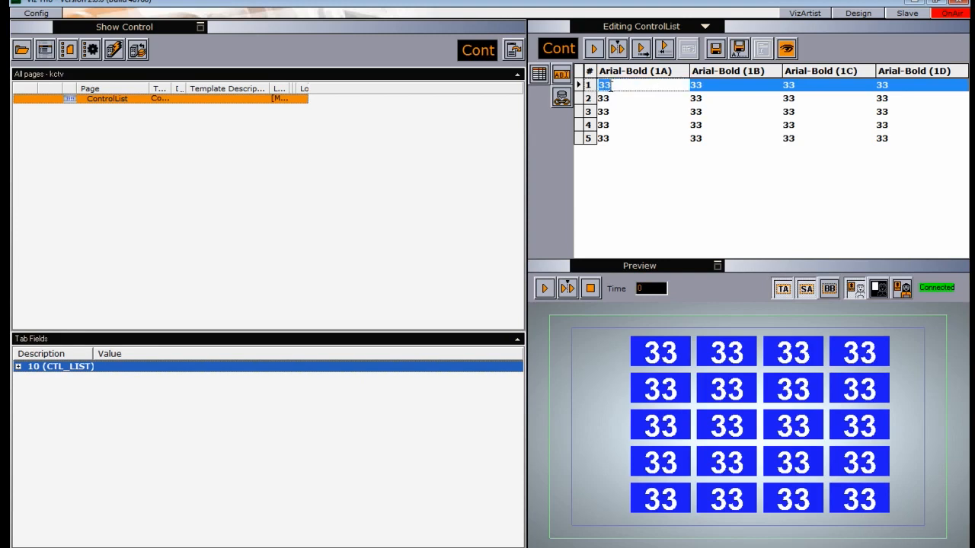
type("22")
left_click(720, 87)
type("22")
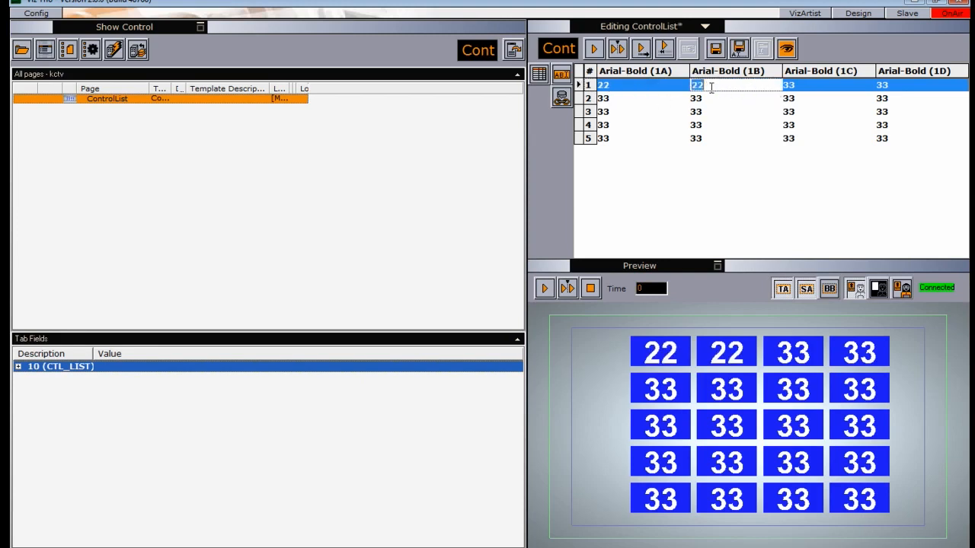
Set row 3 of the list to 22 in column 1A and 56 in column 1C.
left_click(615, 113)
type("22")
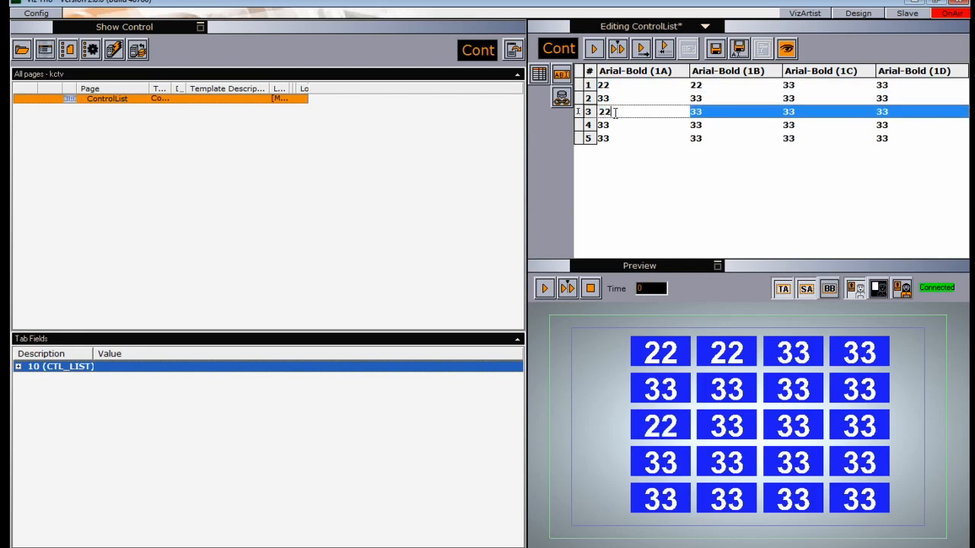
left_click(807, 112)
type("56")
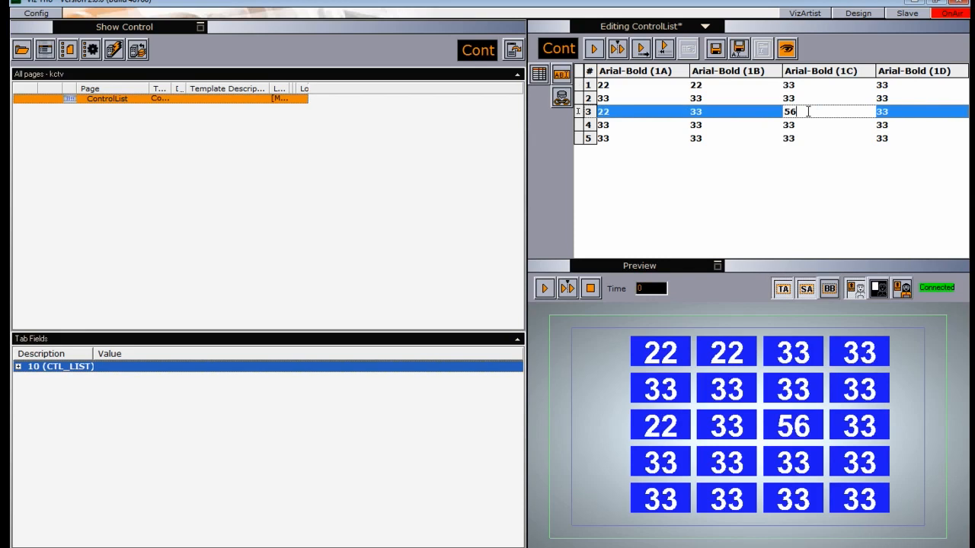
Set row 4 of the list to W in column 1B and T in column 1C.
left_click(696, 125)
type("W")
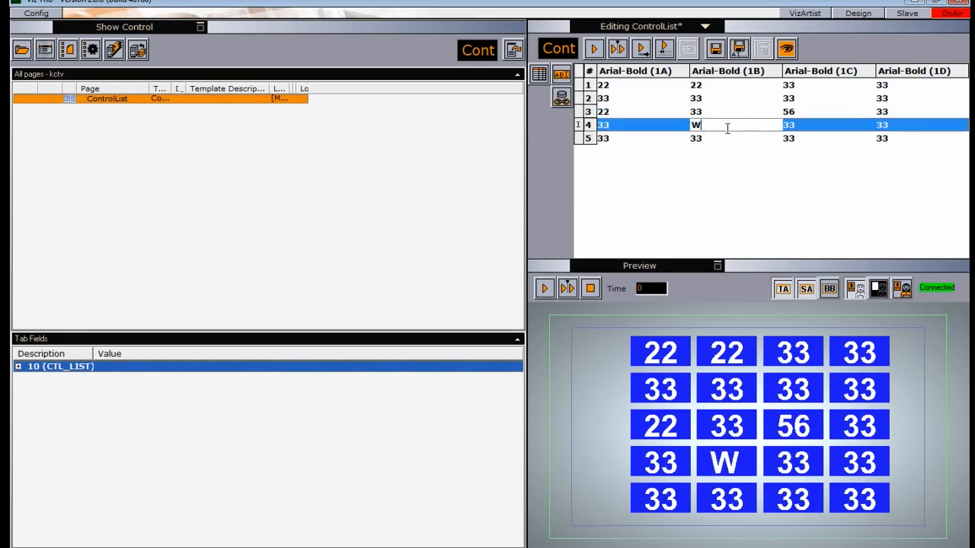
left_click(803, 126)
type("T")
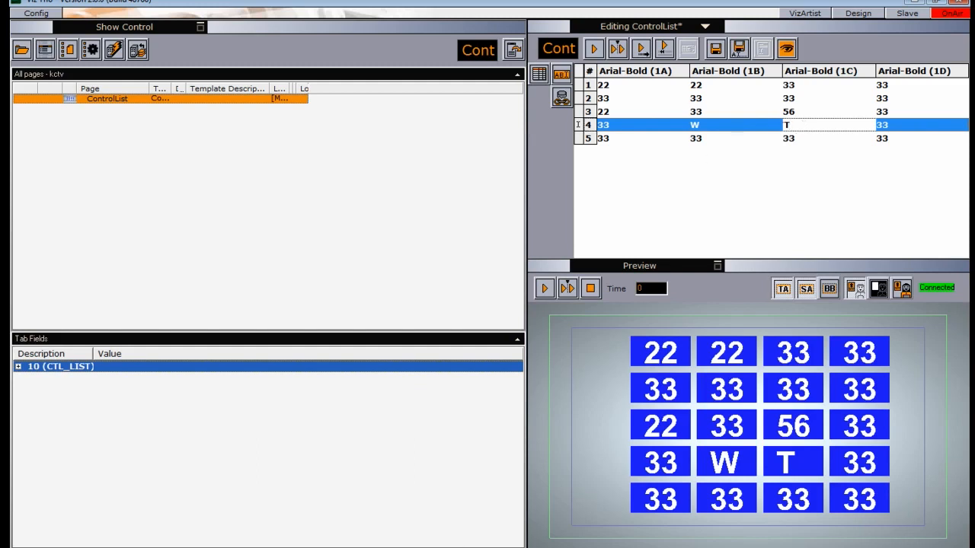
Switch to the empty Excel workbook and enter 22 in each of cells A3 to D3.
key("alt+Tab")
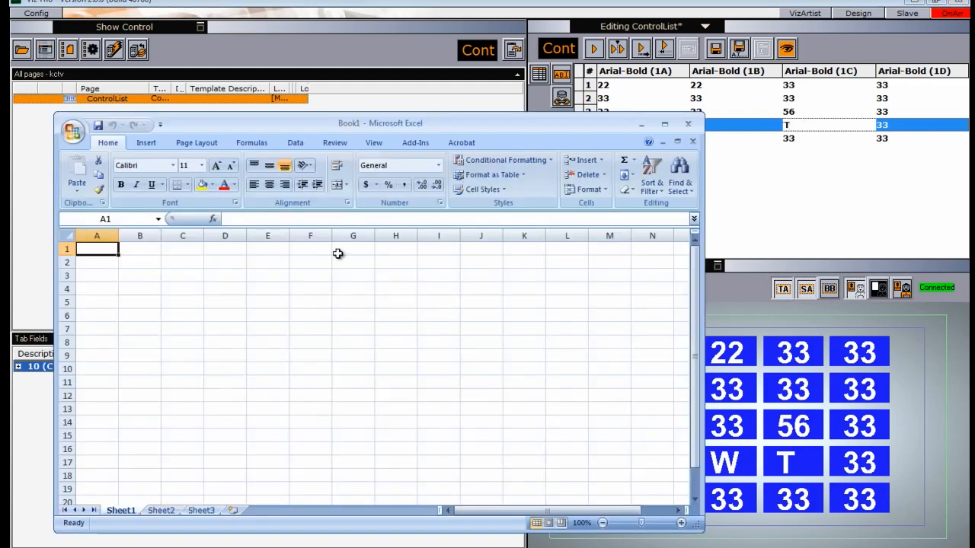
left_click(142, 251)
left_click(170, 252)
left_click(209, 252)
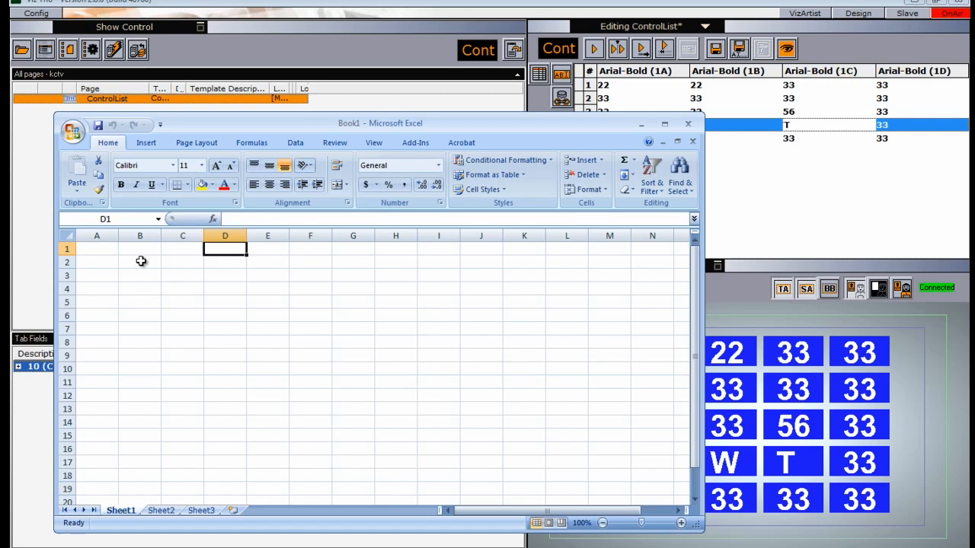
double_click(97, 278)
type("22")
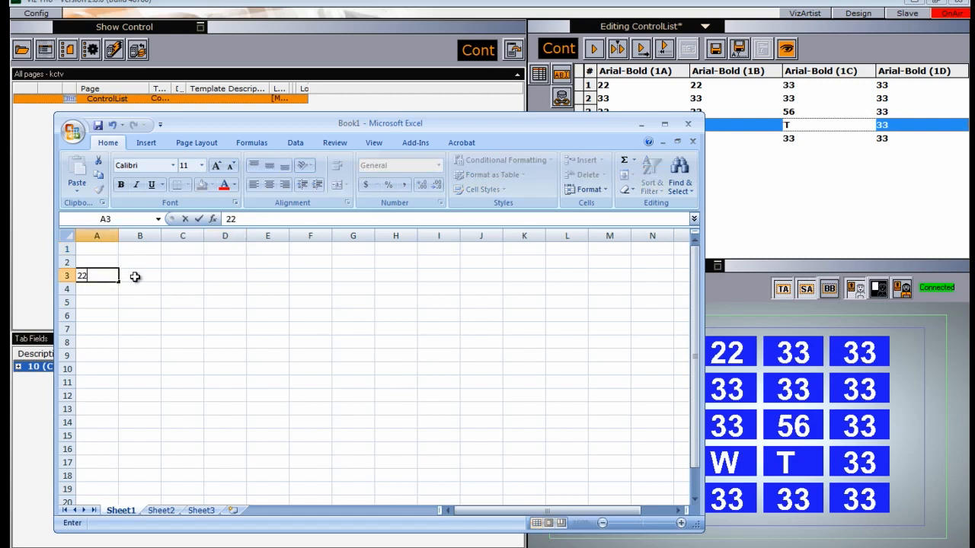
double_click(135, 276)
type("22")
double_click(183, 276)
type("22")
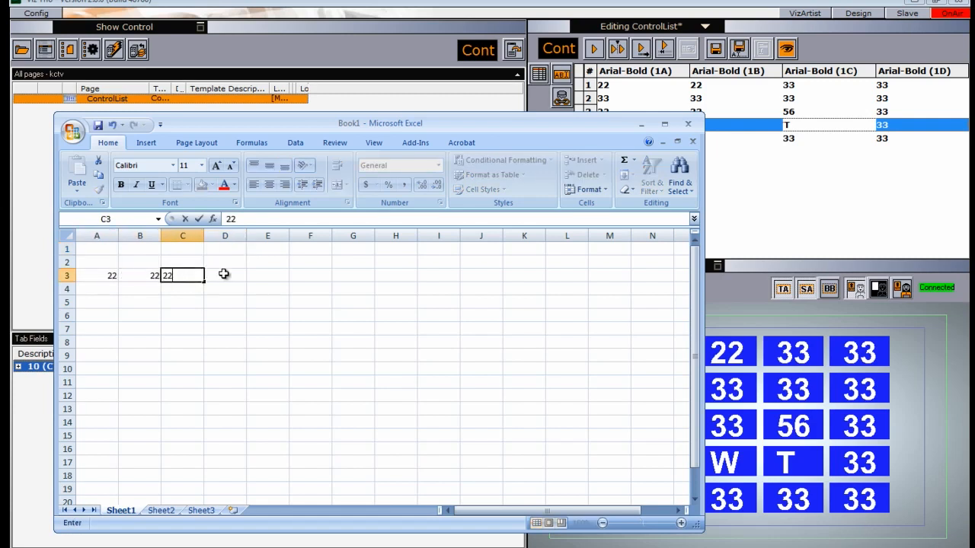
double_click(226, 276)
type("22")
Enter 11 in each of cells A4 to D4.
double_click(104, 290)
type("11")
double_click(149, 290)
type("11")
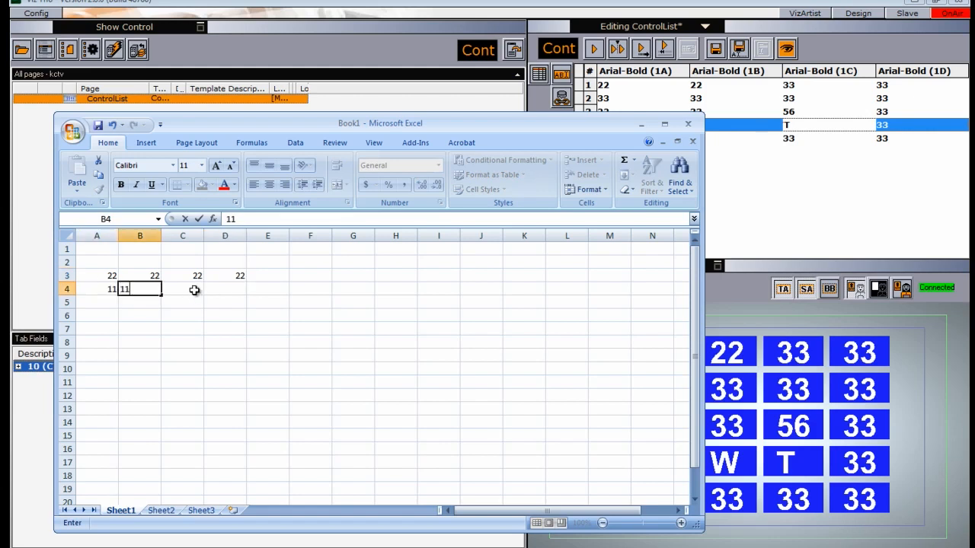
double_click(195, 289)
type("11")
double_click(242, 290)
type("11")
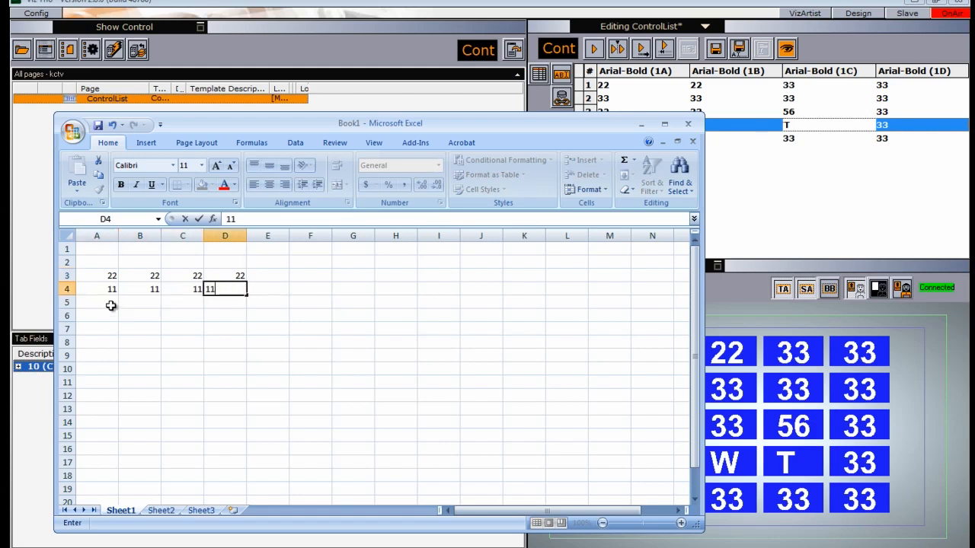
Enter 33 in each of cells A5 to D5.
left_click(100, 302)
type("33")
left_click(161, 307)
type("33")
left_click(191, 303)
type("33")
left_click(232, 305)
type("33")
Enter 44 in each of cells A6 to D6.
left_click(109, 318)
type("44")
left_click(148, 317)
type("44")
left_click(187, 317)
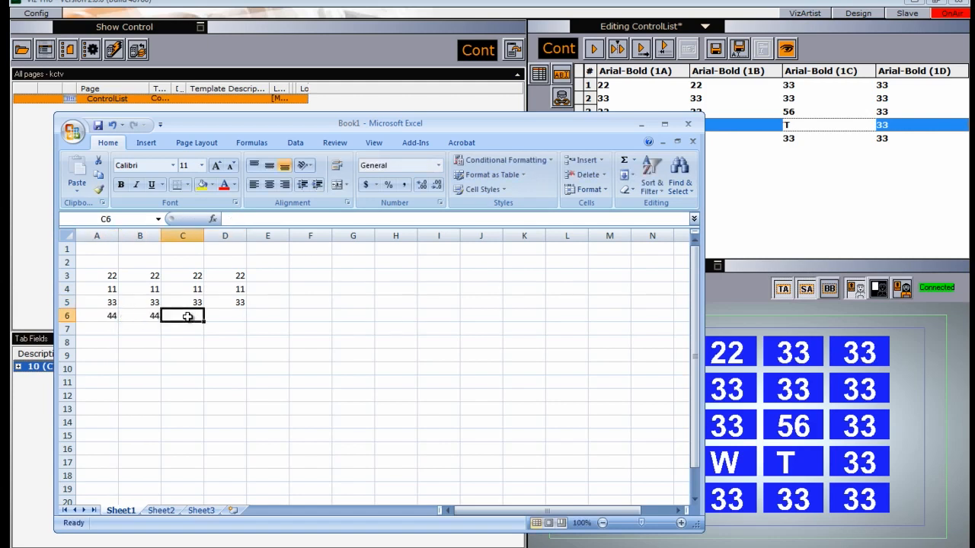
type("44")
left_click(230, 317)
type("44")
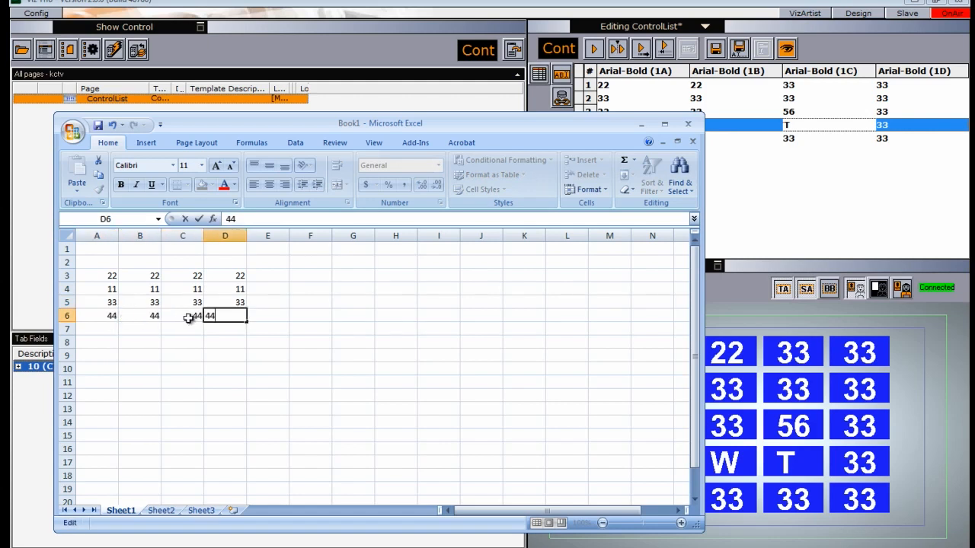
Enter 55 in each of cells A7 to D7.
left_click(105, 329)
type("55")
left_click(153, 329)
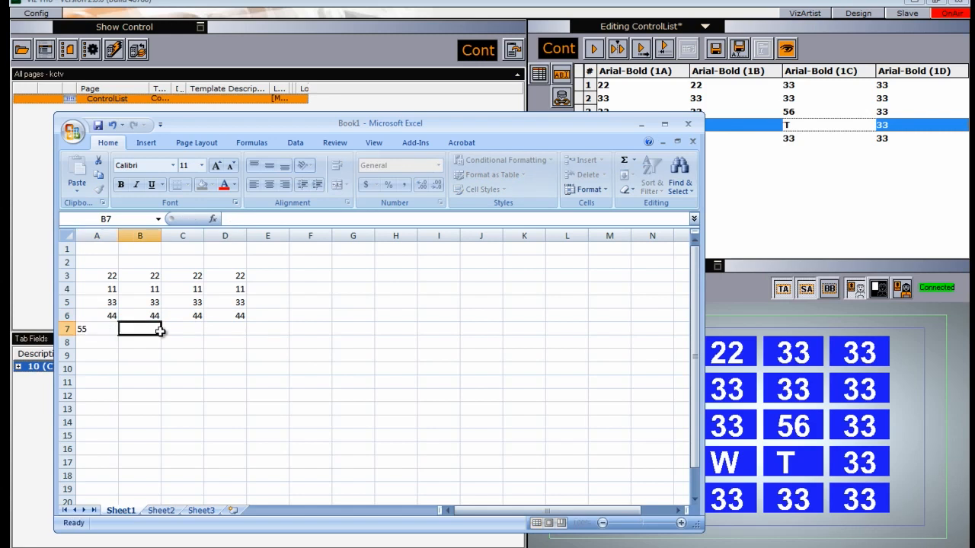
type("55")
left_click(181, 328)
type("55")
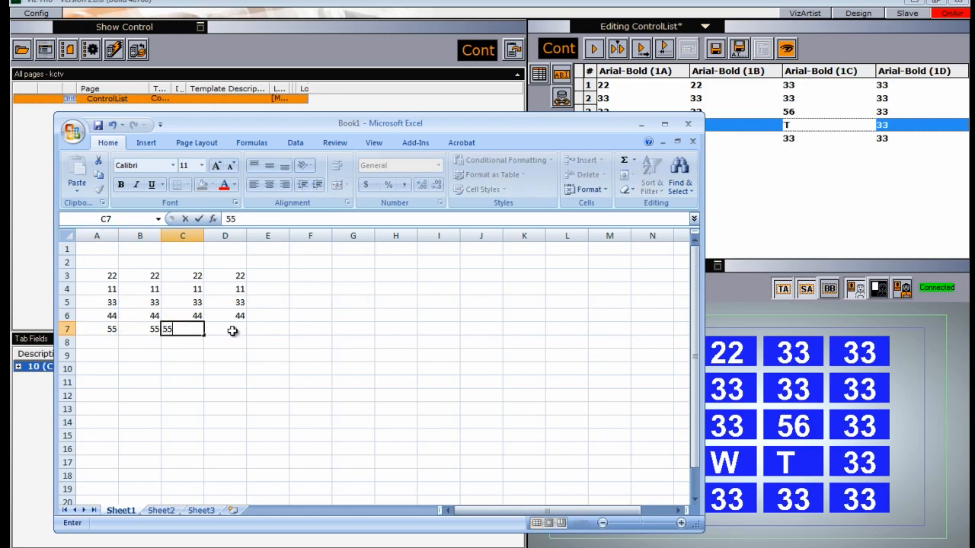
left_click(228, 330)
type("55")
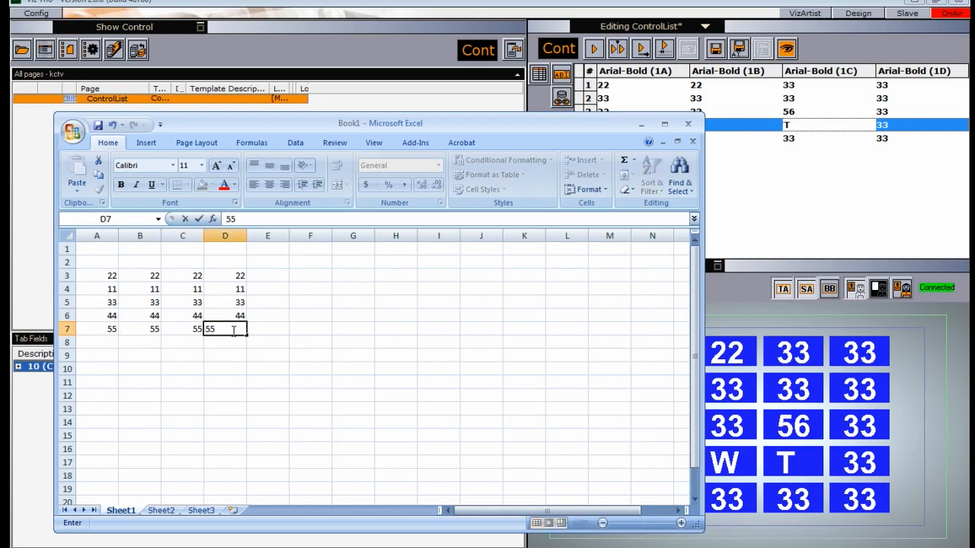
Enter 66 in each of cells A8 to D8.
left_click(102, 344)
type("66")
left_click(144, 341)
type("66")
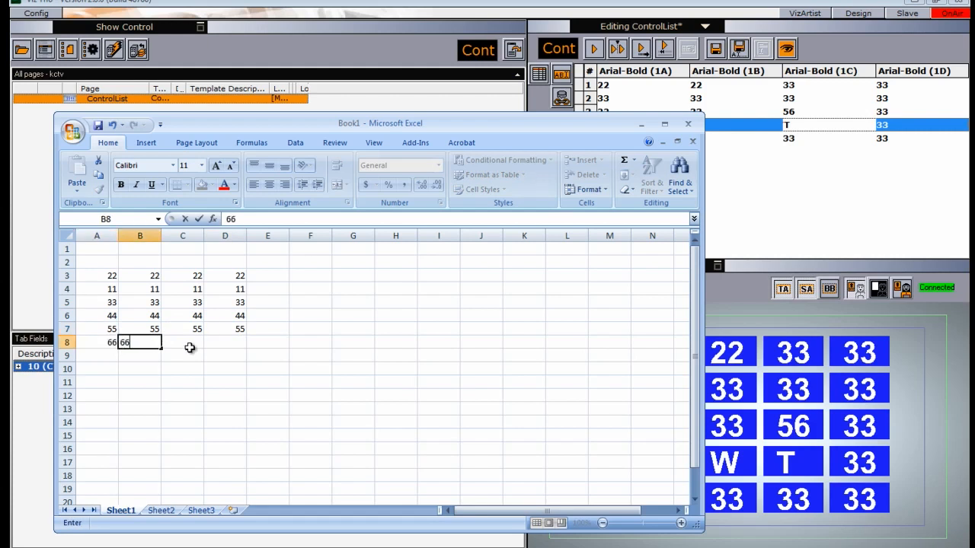
left_click(189, 344)
type("6")
left_click(220, 343)
type("6")
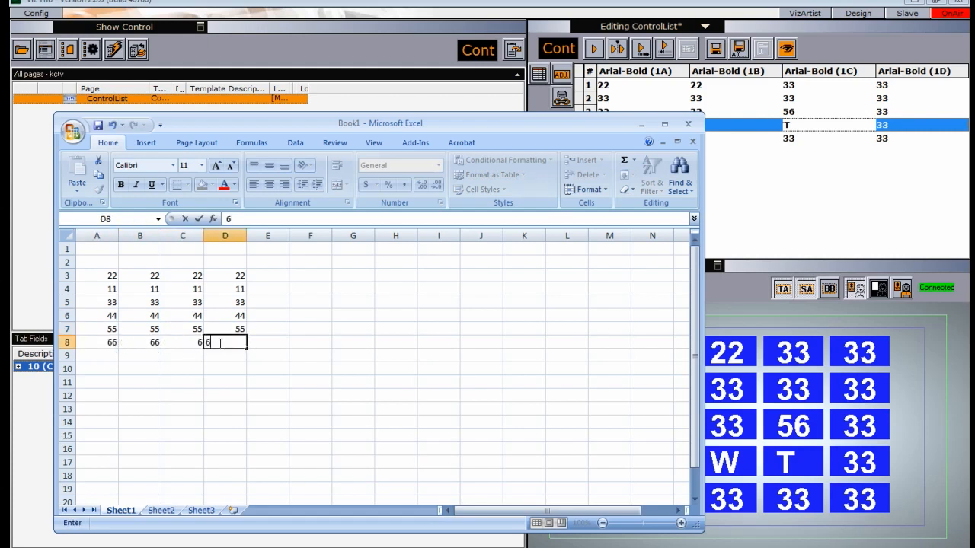
type("6")
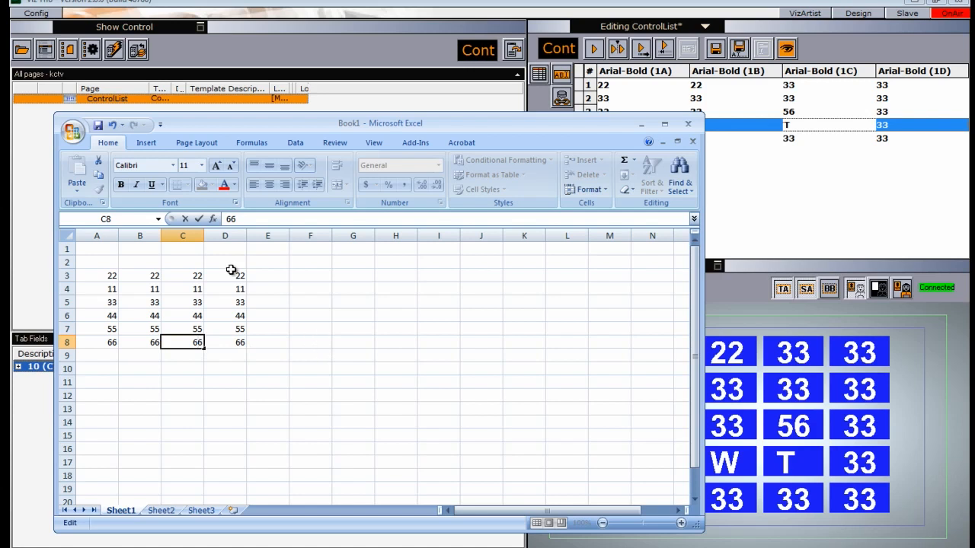
Save the workbook as CONTROL_LIST in Excel 97-2003 format in G:/TUTS CG/3.2 Media/PROJECTS, and return to Viz Trio.
left_click(183, 279)
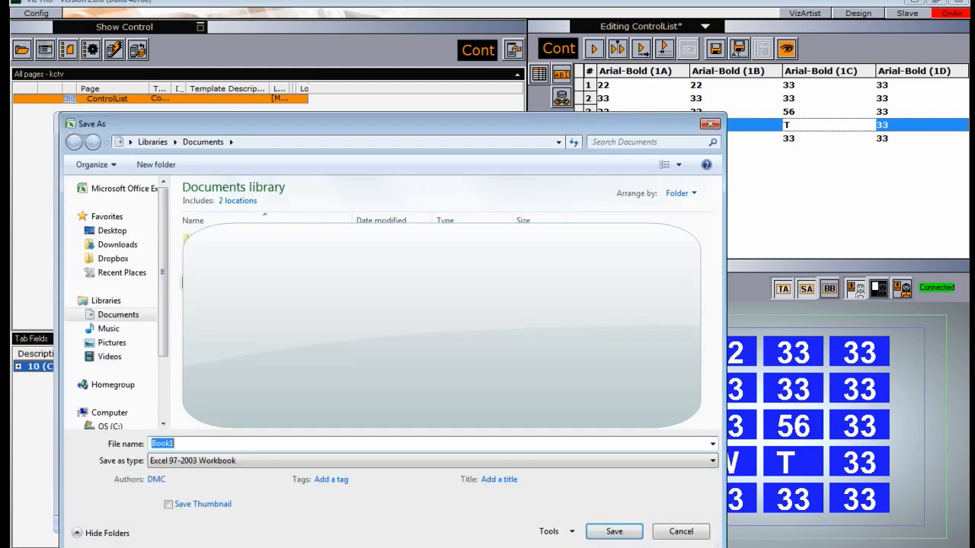
left_click_drag(163, 320, 163, 377)
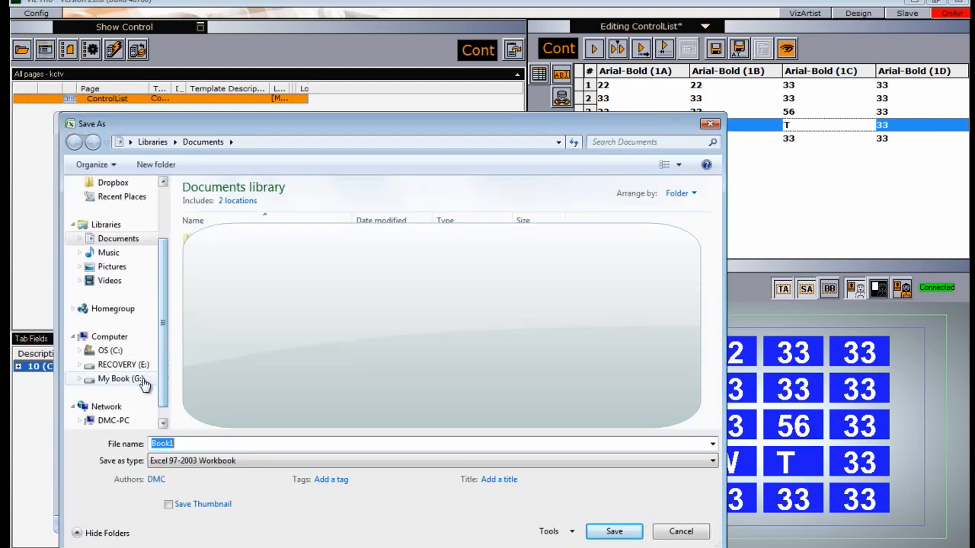
left_click(120, 378)
double_click(219, 217)
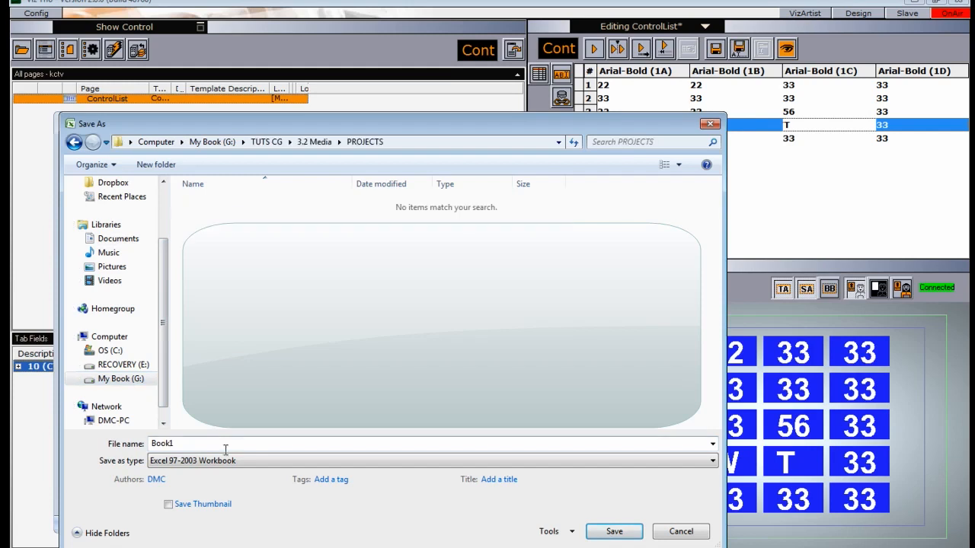
left_click_drag(223, 446, 145, 444)
type("C")
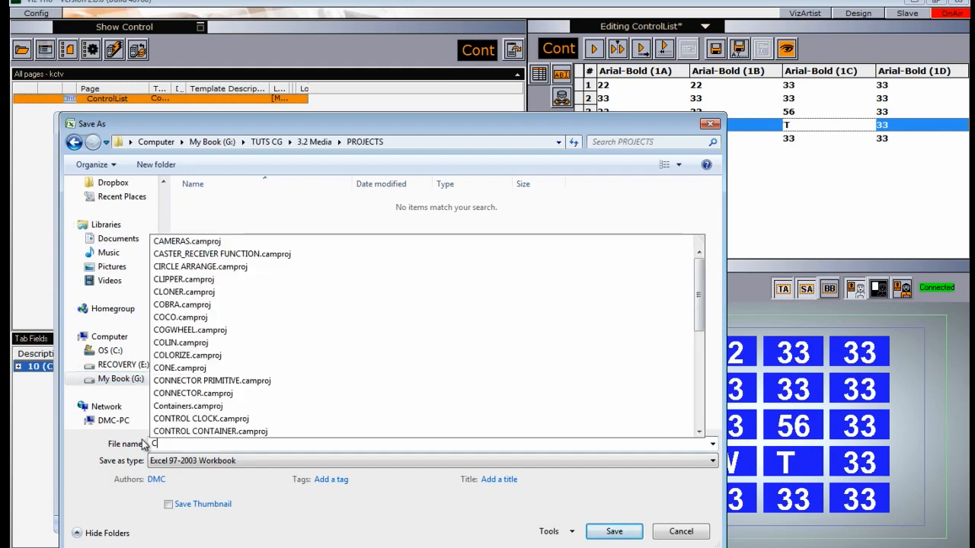
type("ONTROL_LIST")
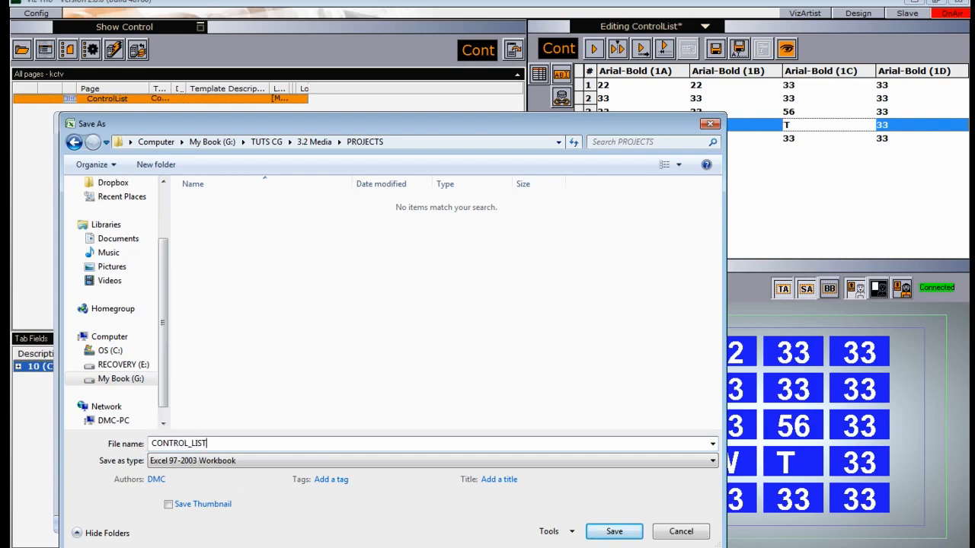
left_click(609, 530)
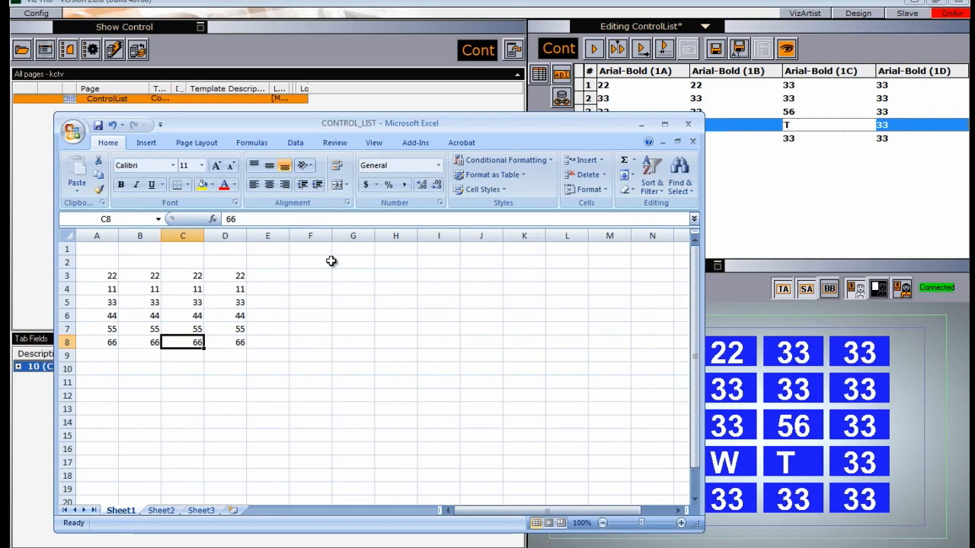
left_click(637, 124)
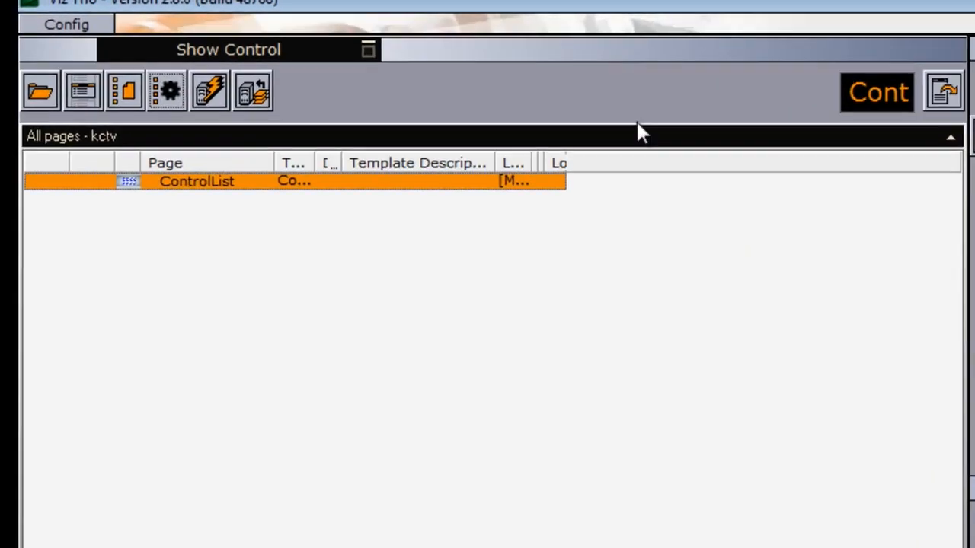
Add a database named CTL_LIST to the show's settings, using the CONTROL_LIST Excel file as its data source.
left_click(169, 95)
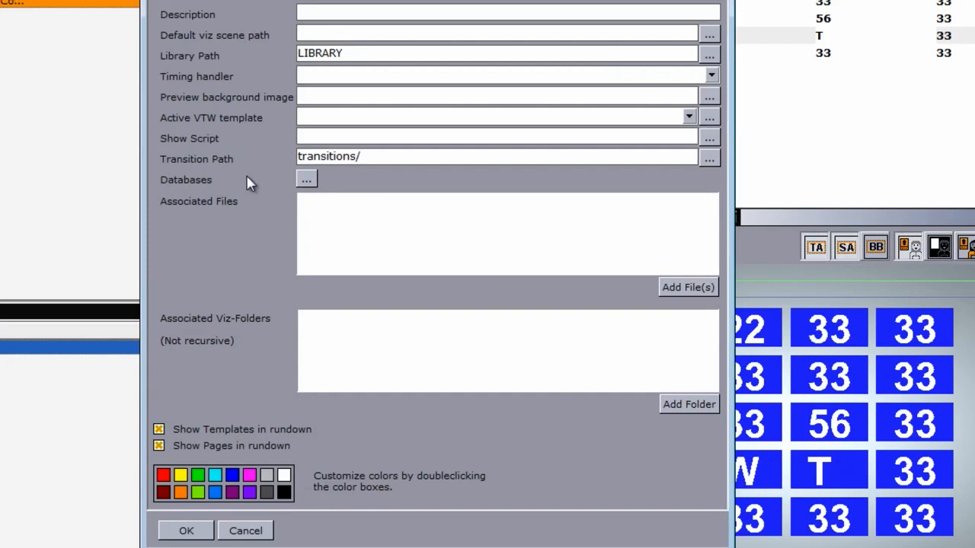
left_click(305, 183)
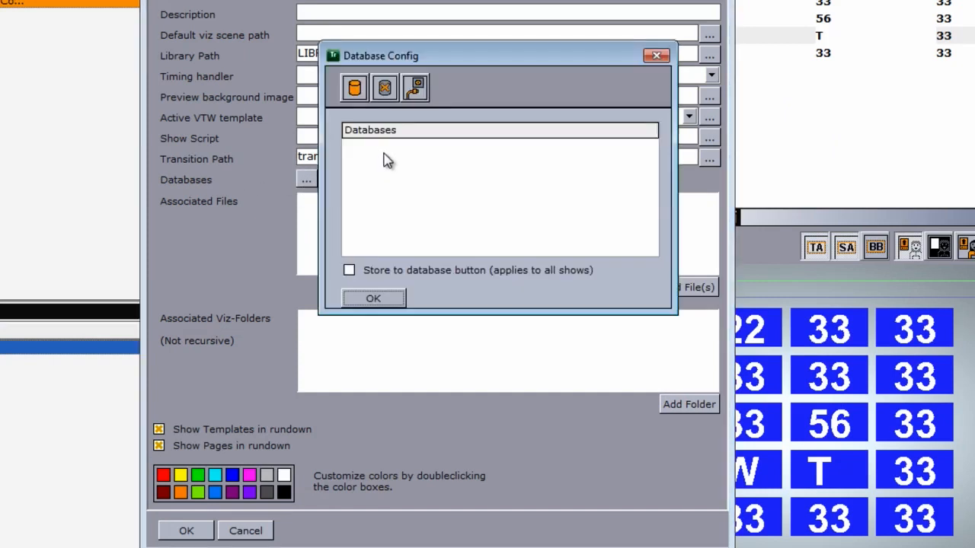
left_click(354, 88)
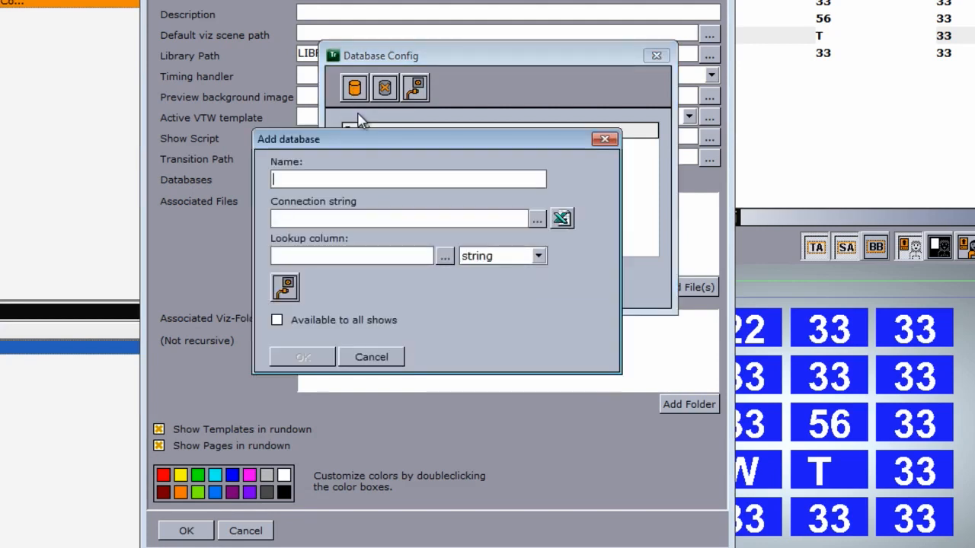
type("CTL_LIST")
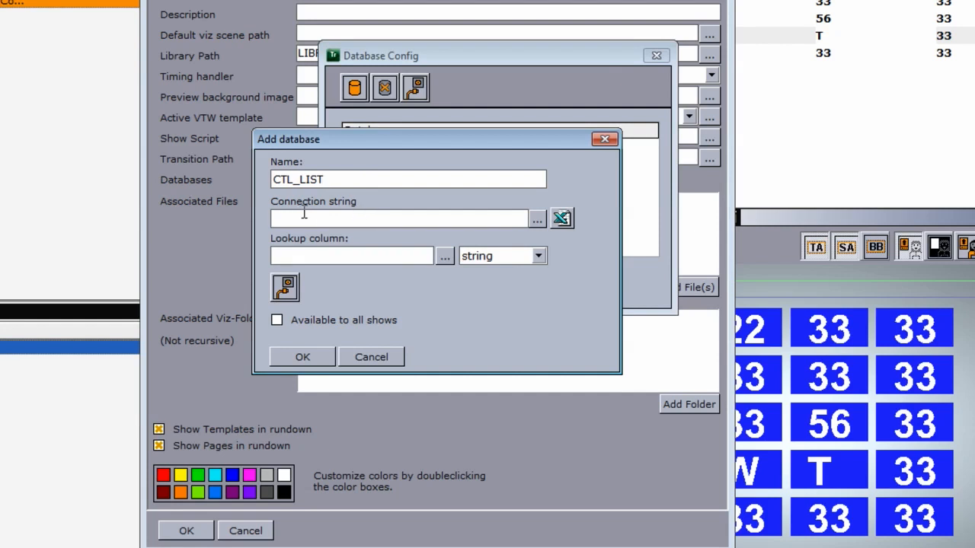
left_click(564, 220)
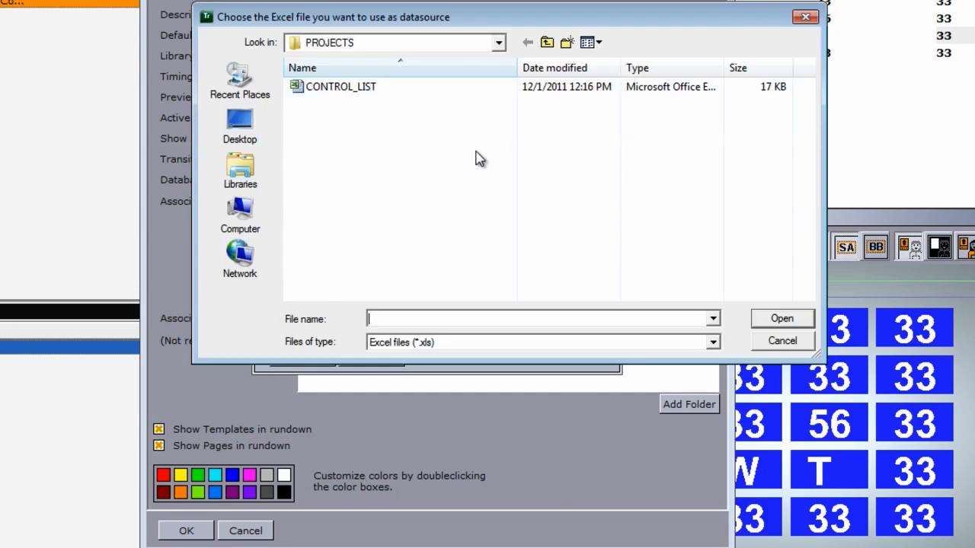
left_click(499, 44)
left_click(500, 44)
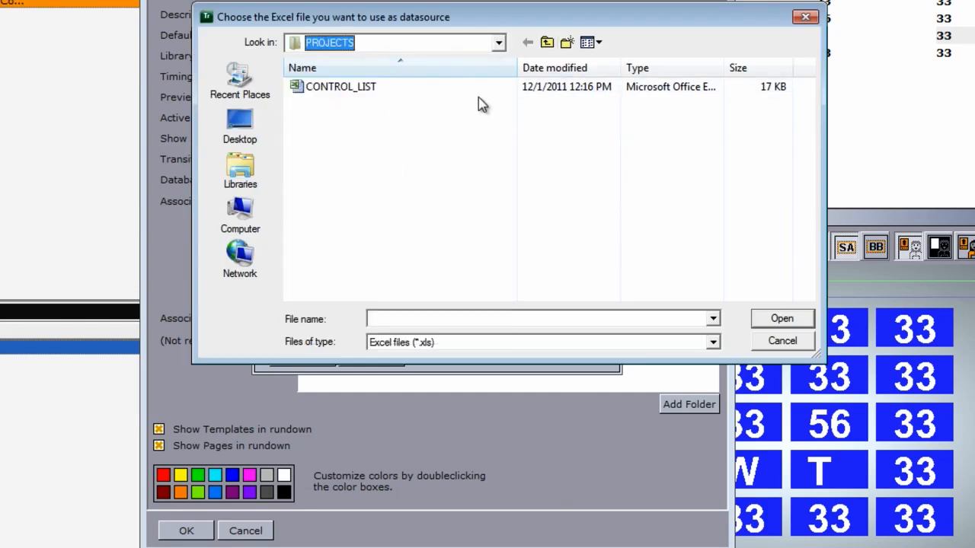
double_click(333, 87)
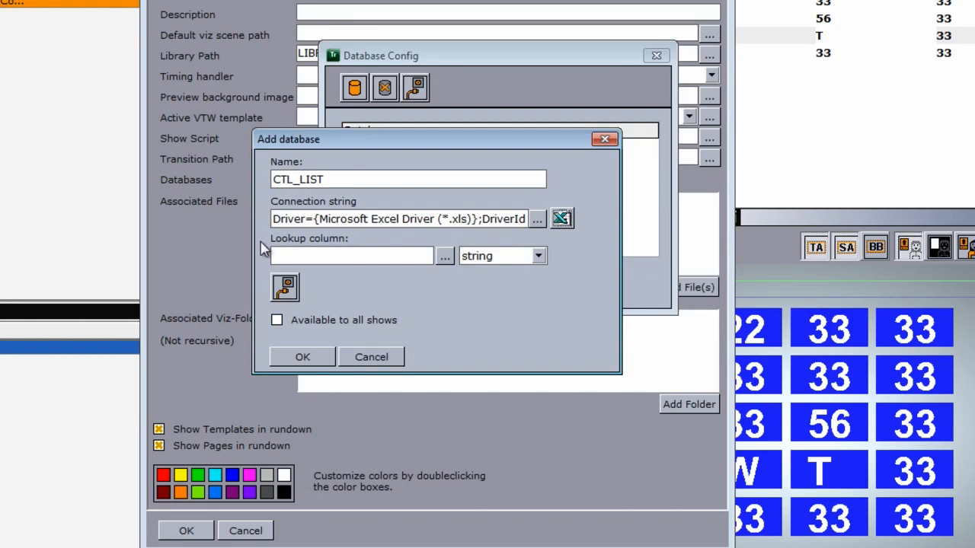
Set the database's lookup column to F1 of [Sheet1$], and confirm the database and show settings.
left_click(444, 256)
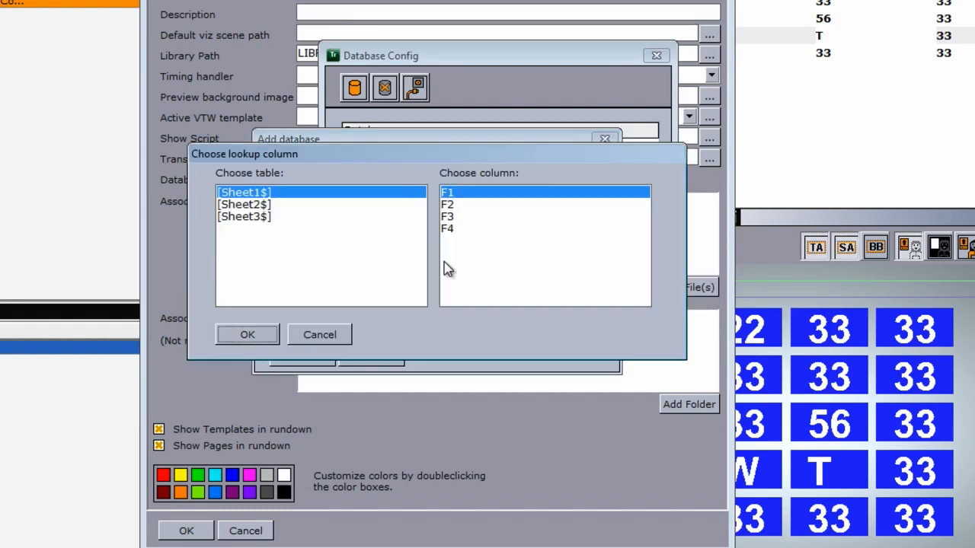
left_click(243, 197)
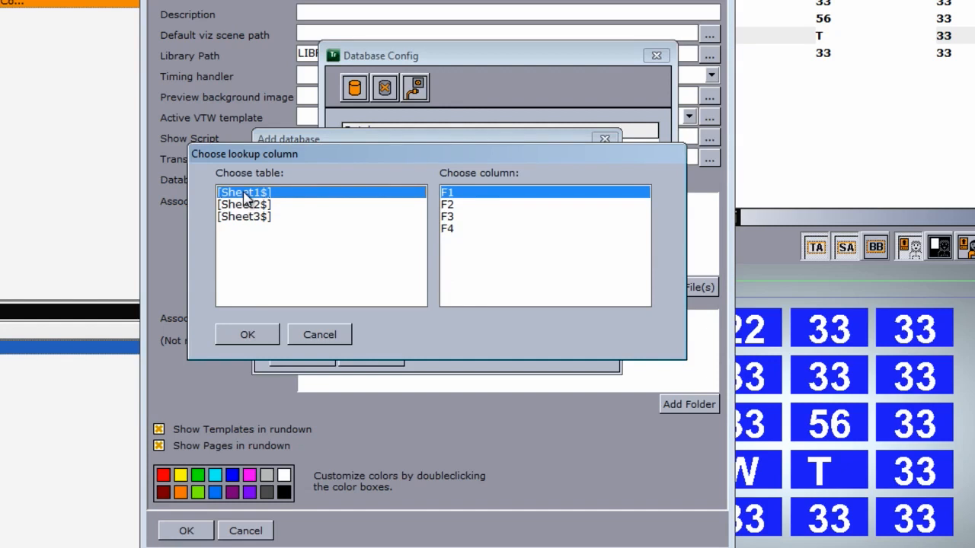
left_click(250, 336)
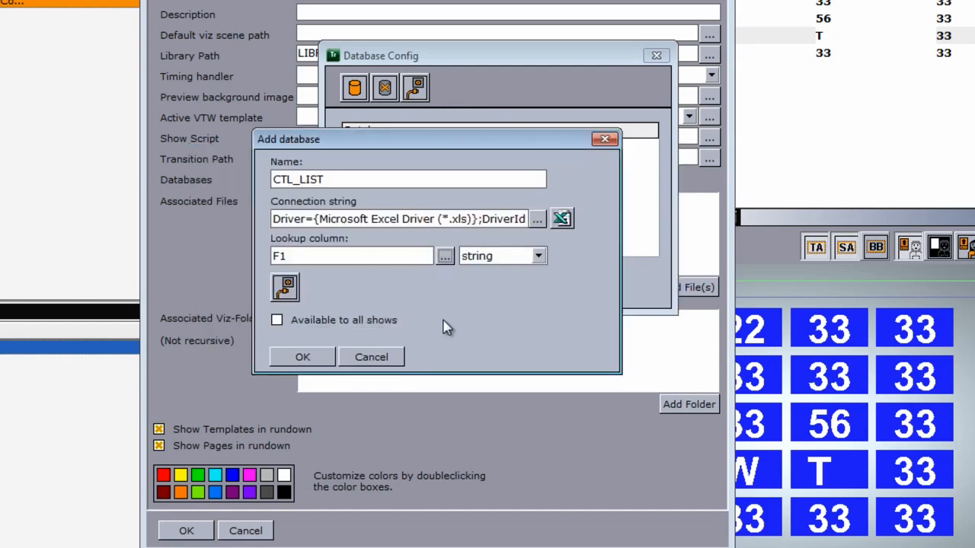
left_click(303, 357)
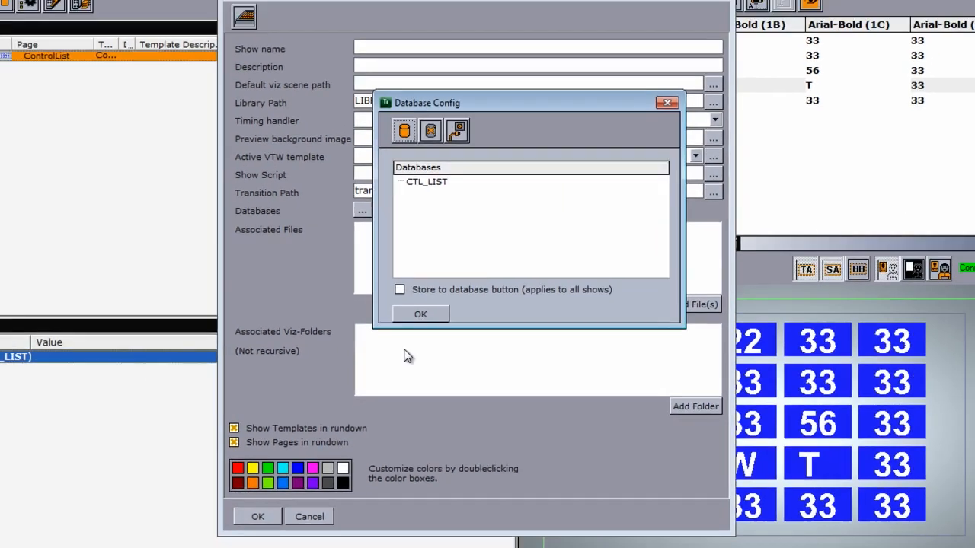
left_click(372, 300)
left_click(187, 532)
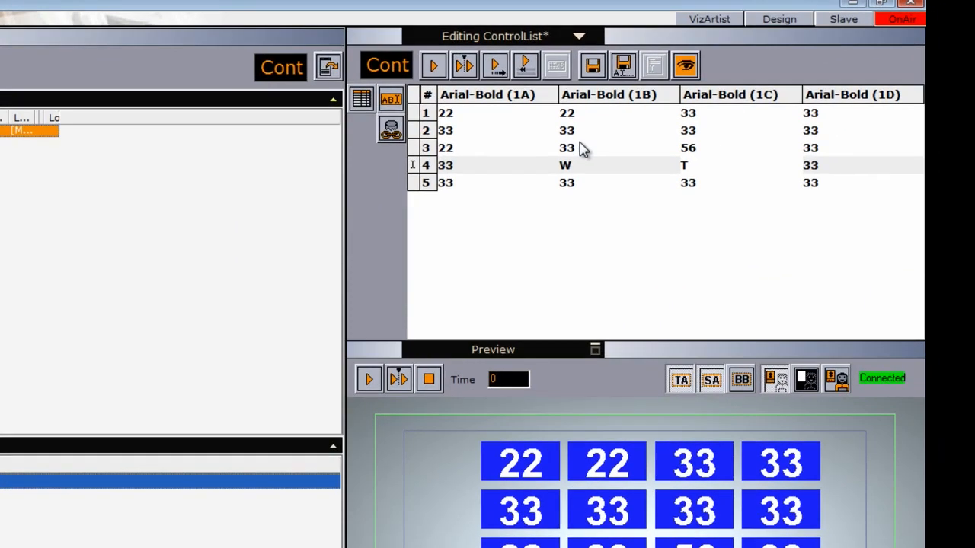
Link the ControlList page's table to the CTL_LIST database connection.
left_click(390, 131)
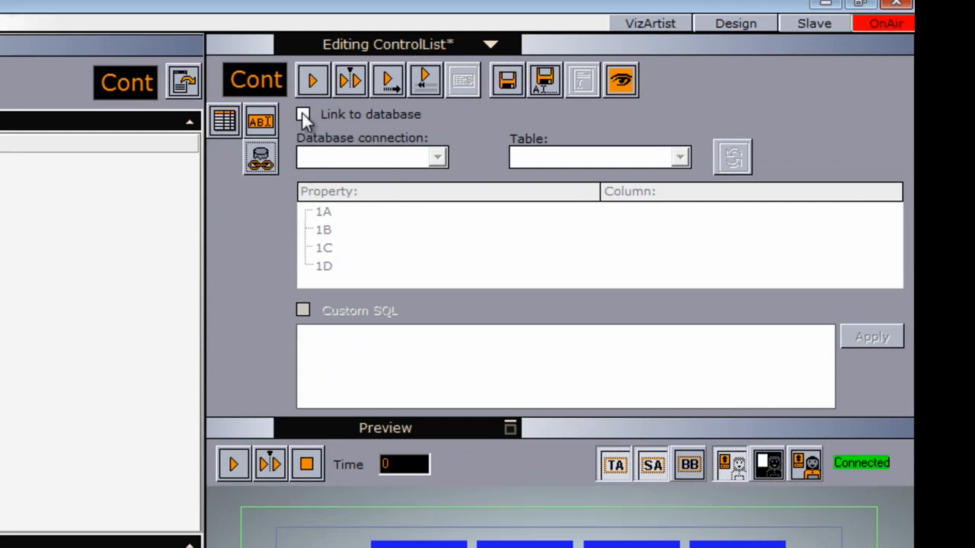
left_click(302, 114)
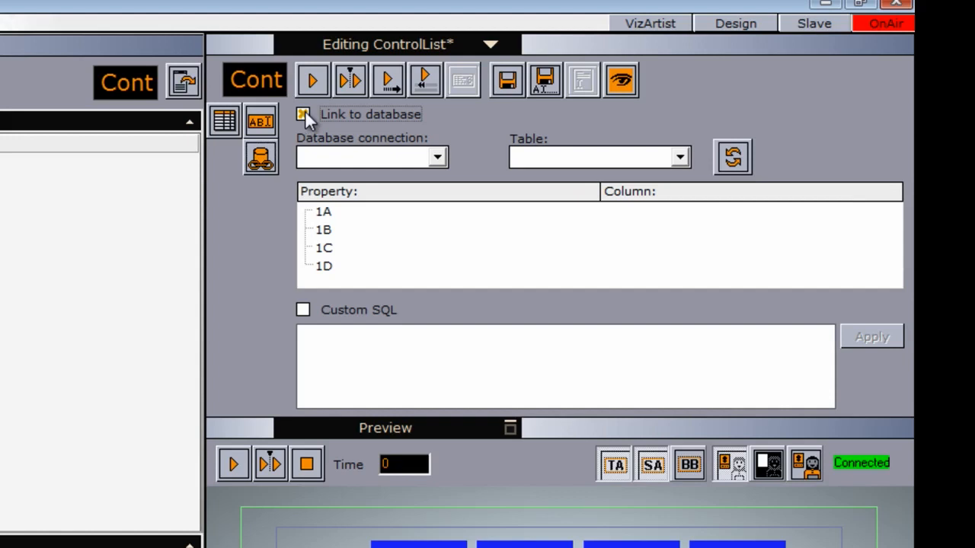
left_click(438, 157)
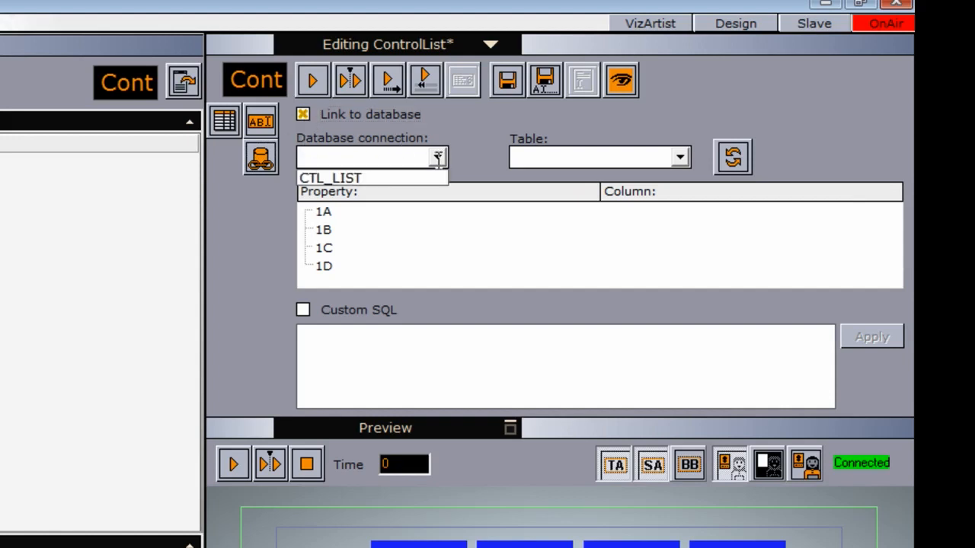
left_click(380, 178)
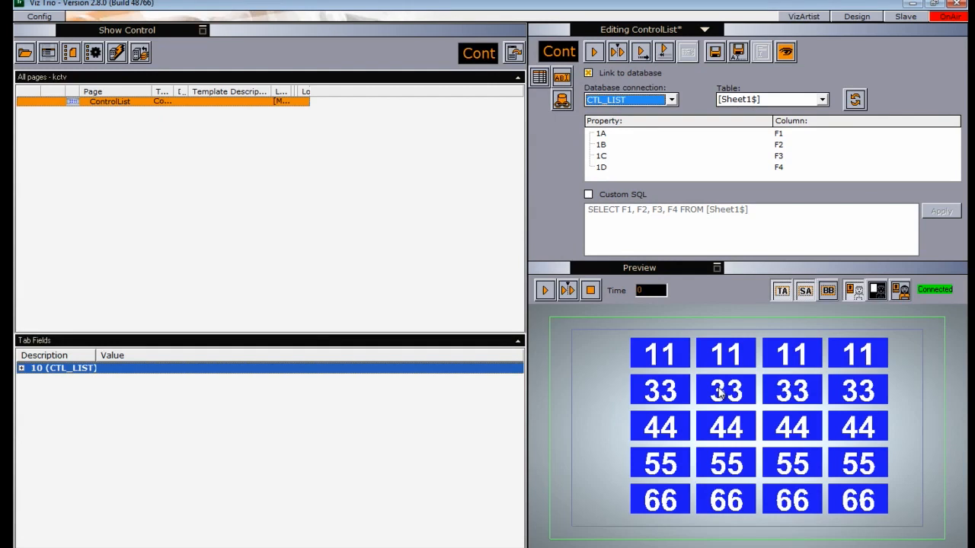
Set the row 1 value in column 1A of the ControlList table to 12.
left_click(565, 80)
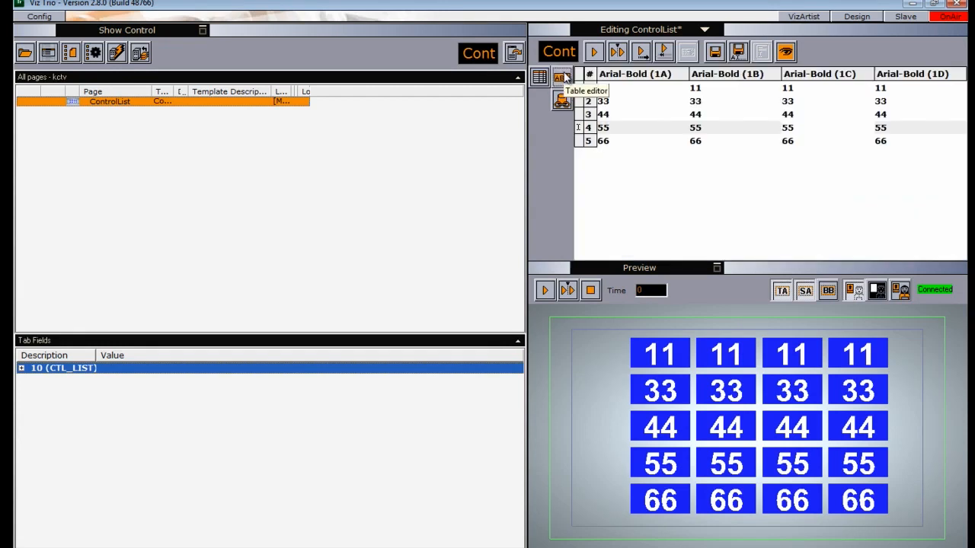
left_click(605, 87)
left_click_drag(610, 87, 606, 86)
type("2")
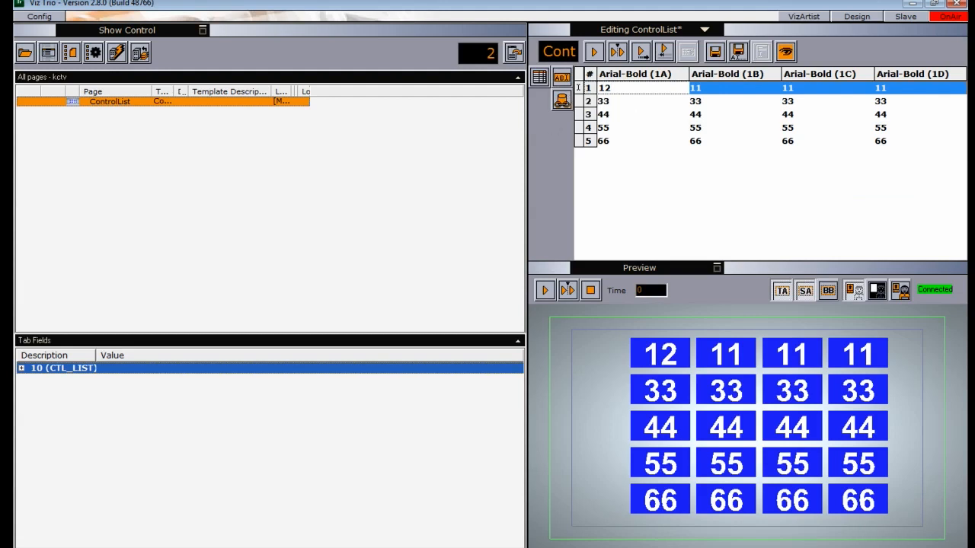
Switch to the CONTROL_LIST workbook in Excel and set cell B7 to 785.
left_click(462, 545)
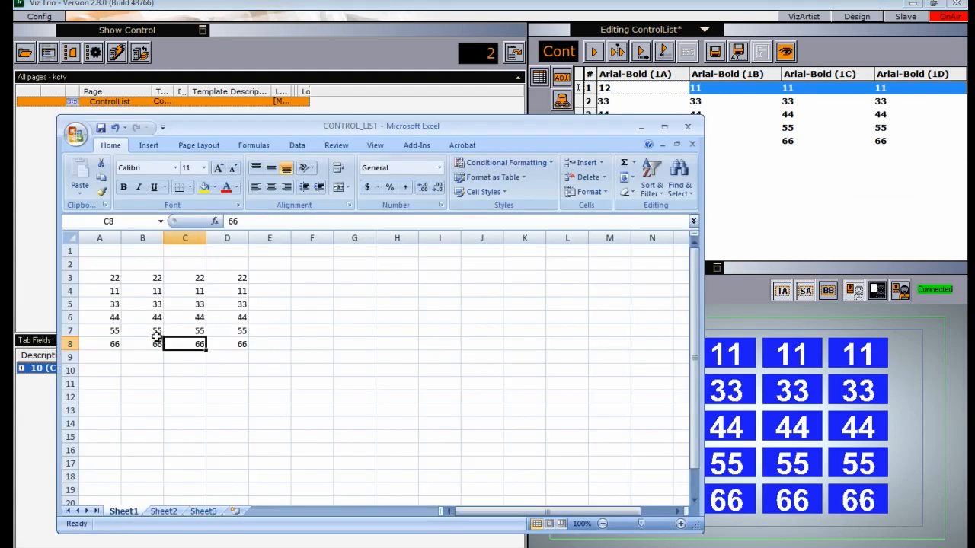
double_click(156, 333)
key("BackSpace")
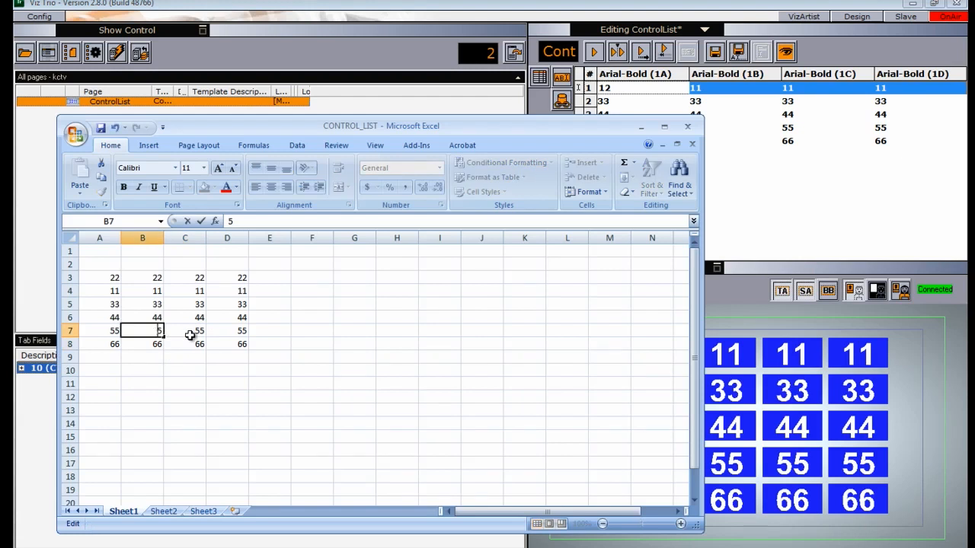
type("78")
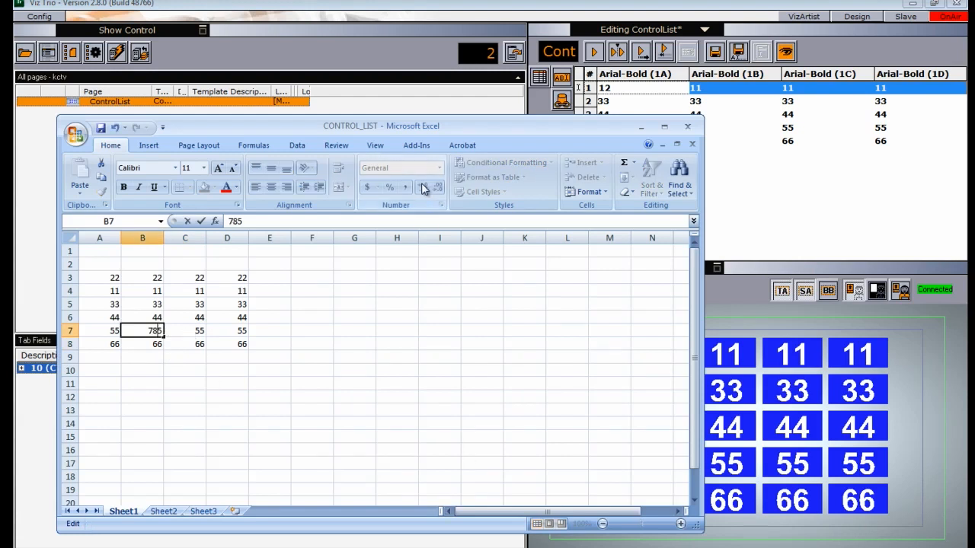
key("Return")
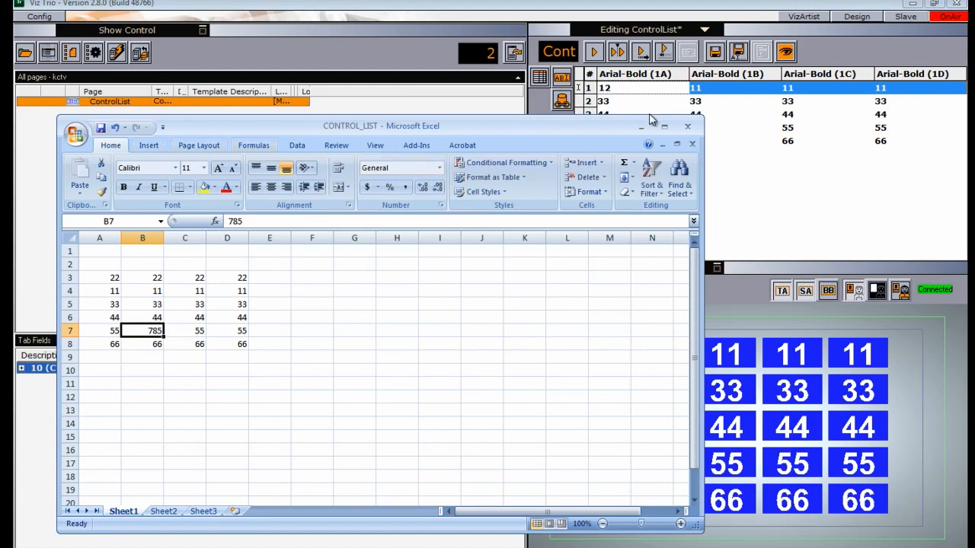
Return to Viz Trio and update the ControlList table's data from its linked database.
left_click(765, 146)
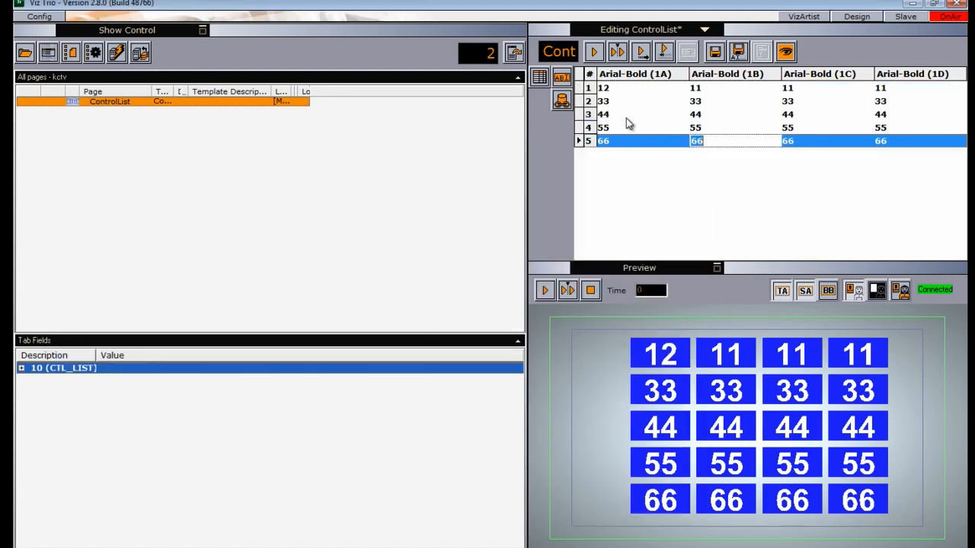
left_click(561, 101)
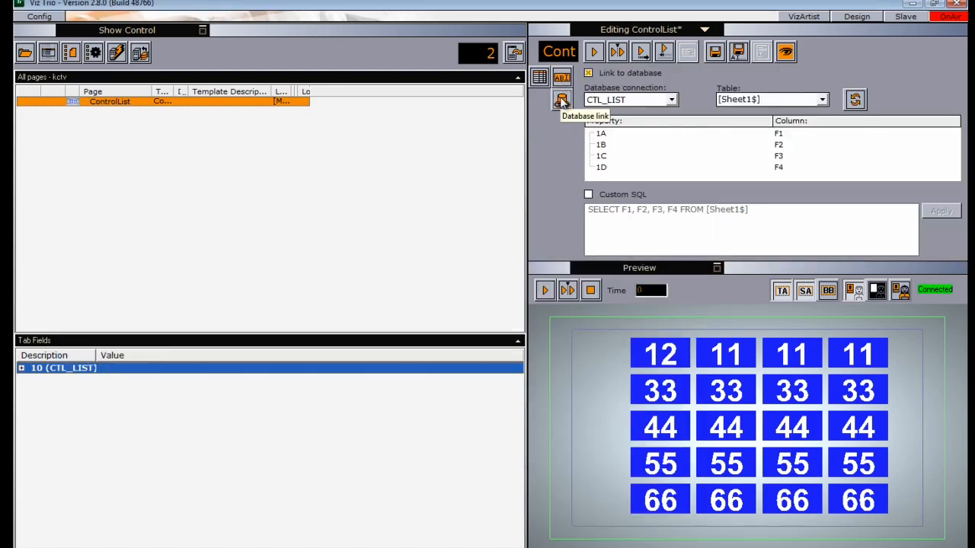
left_click(855, 100)
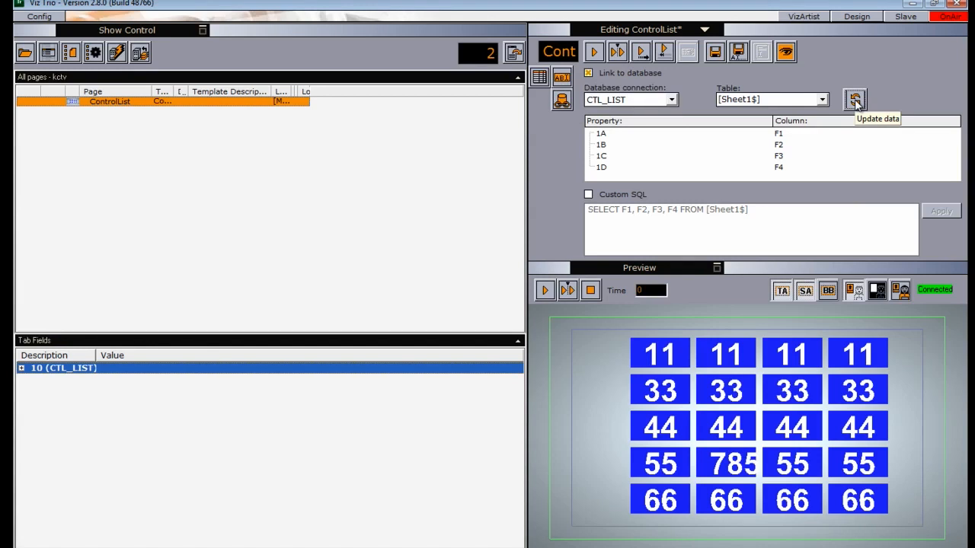